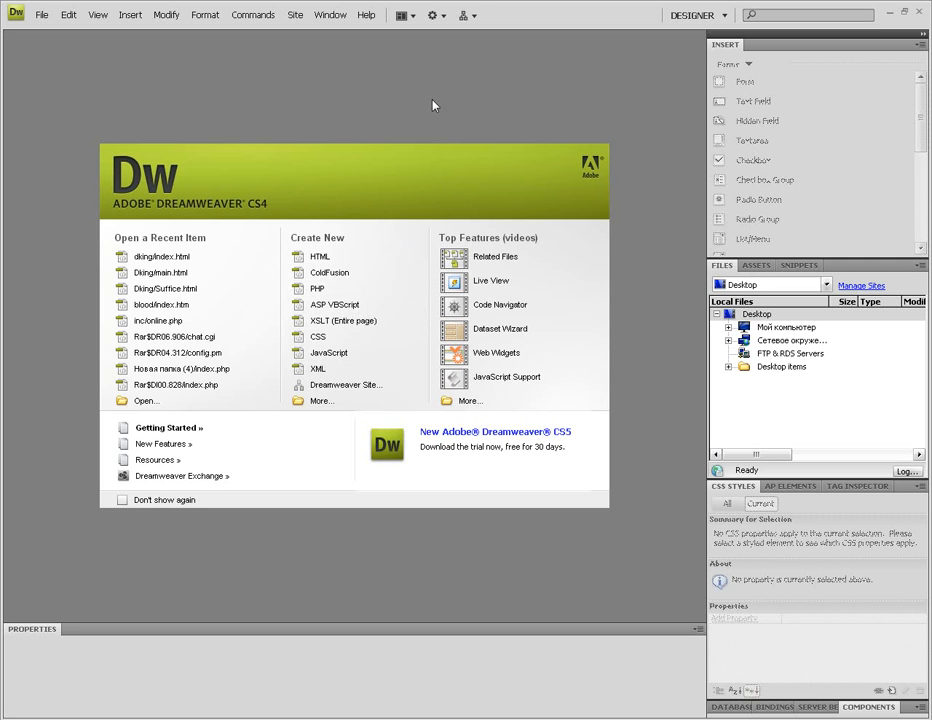
Step: Open the Site toolbar dropdown to reveal New Site and Manage Sites
{"action": "left_click", "coordinate": [467, 16]}
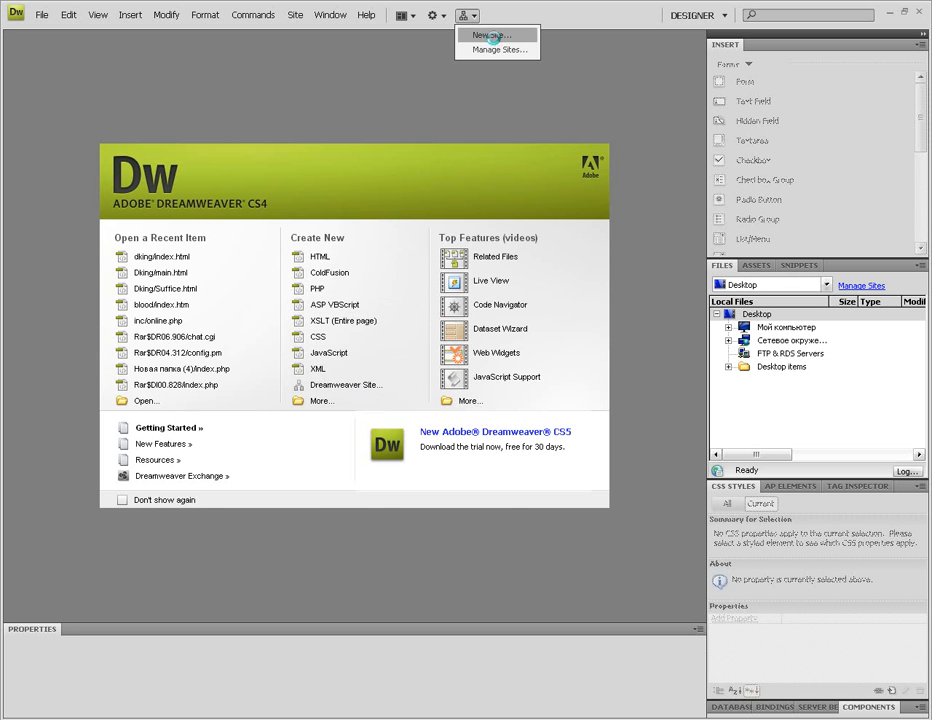
Step: Start a new site named DKING in Advanced settings, with Desktop > dking as the local root
{"action": "left_click", "coordinate": [473, 35]}
{"action": "left_click_drag", "start_coordinate": [389, 176], "coordinate": [304, 163]}
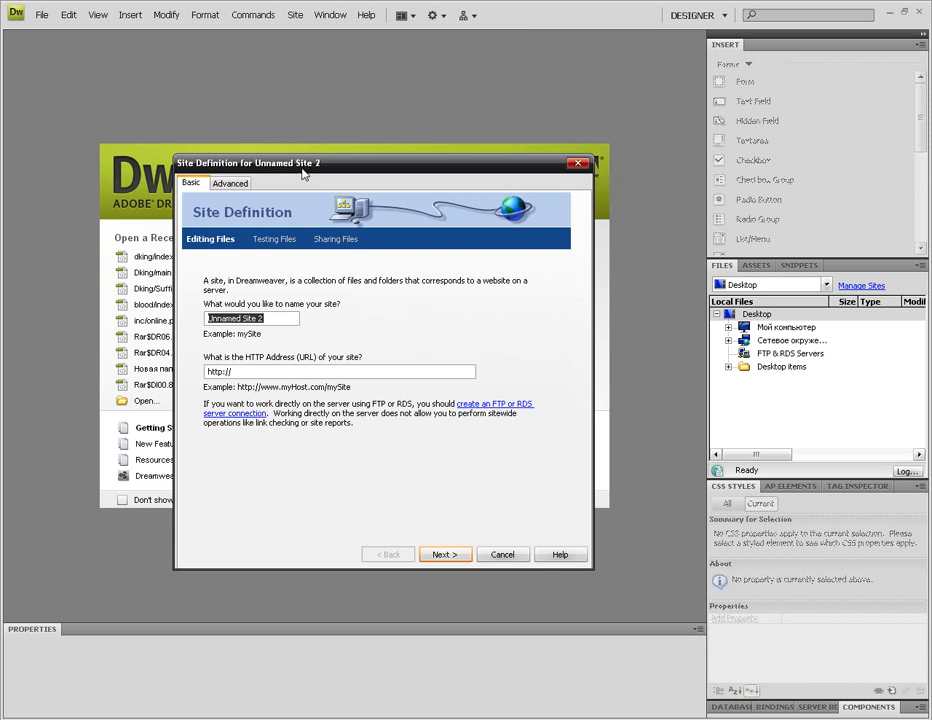
{"action": "left_click", "coordinate": [228, 184]}
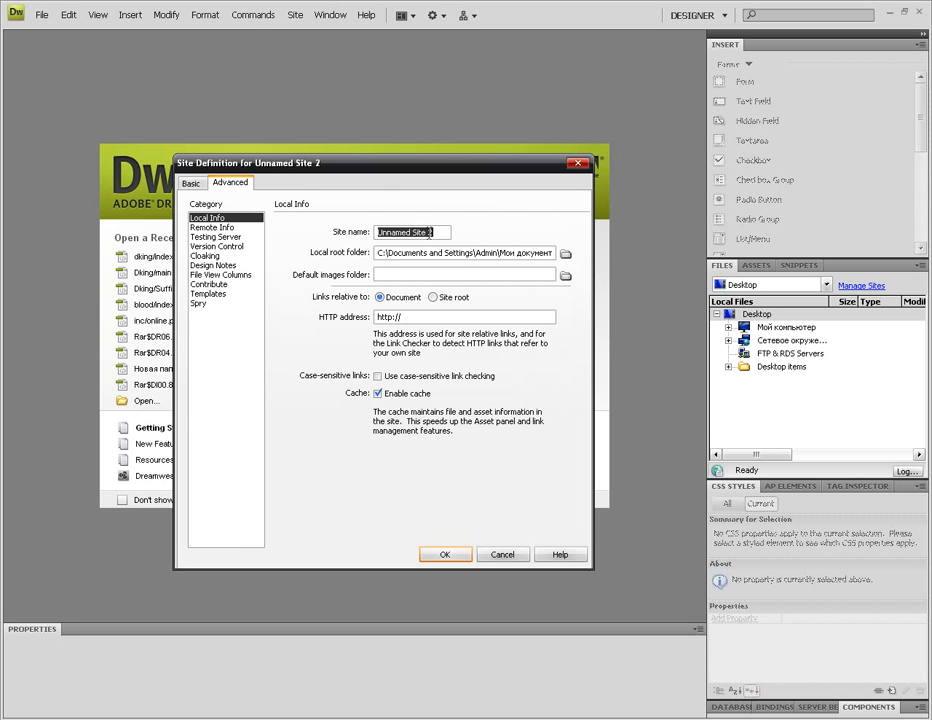
{"action": "type", "text": "DKING"}
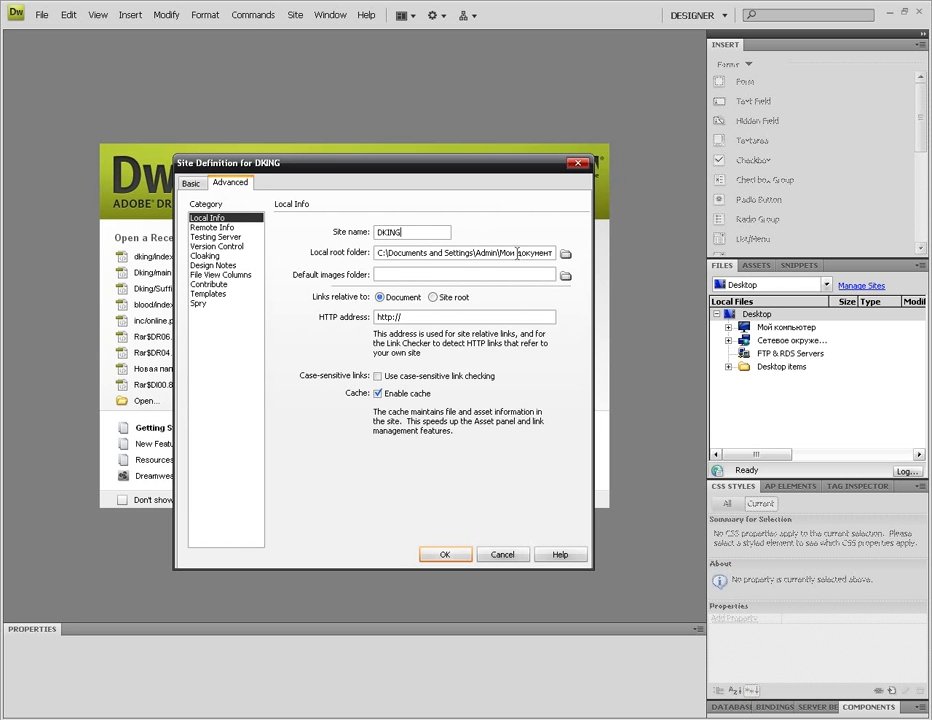
{"action": "left_click", "coordinate": [565, 254]}
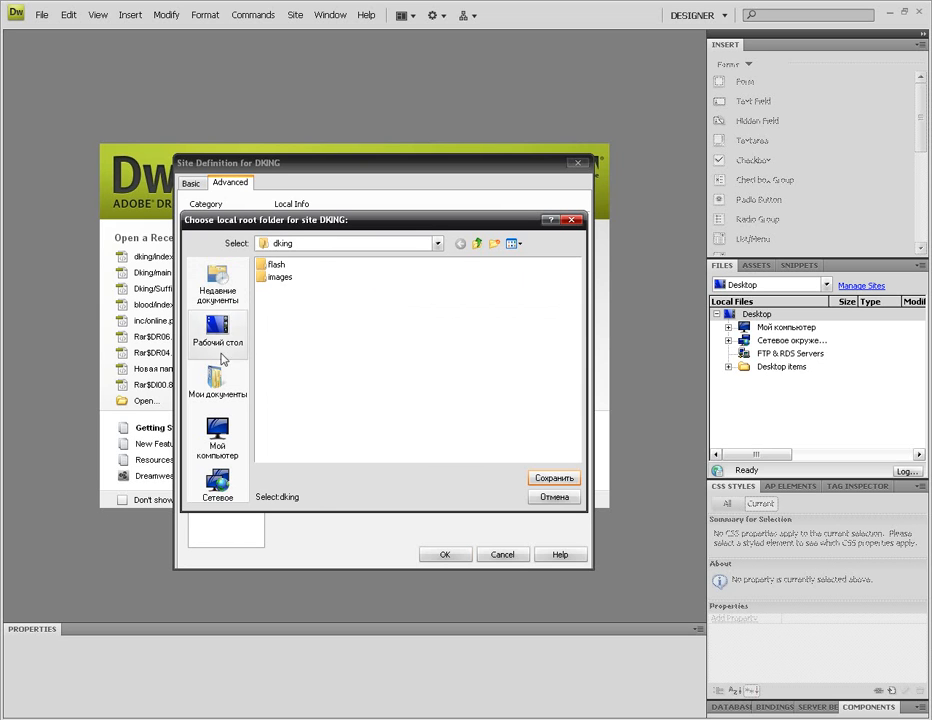
{"action": "left_click", "coordinate": [219, 335]}
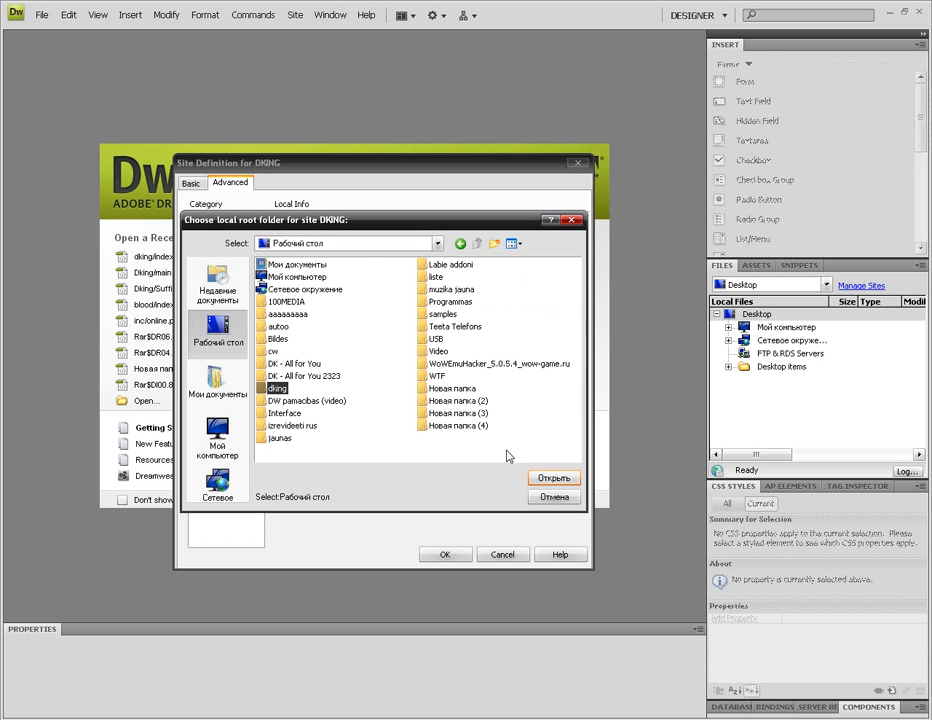
{"action": "double_click", "coordinate": [274, 389]}
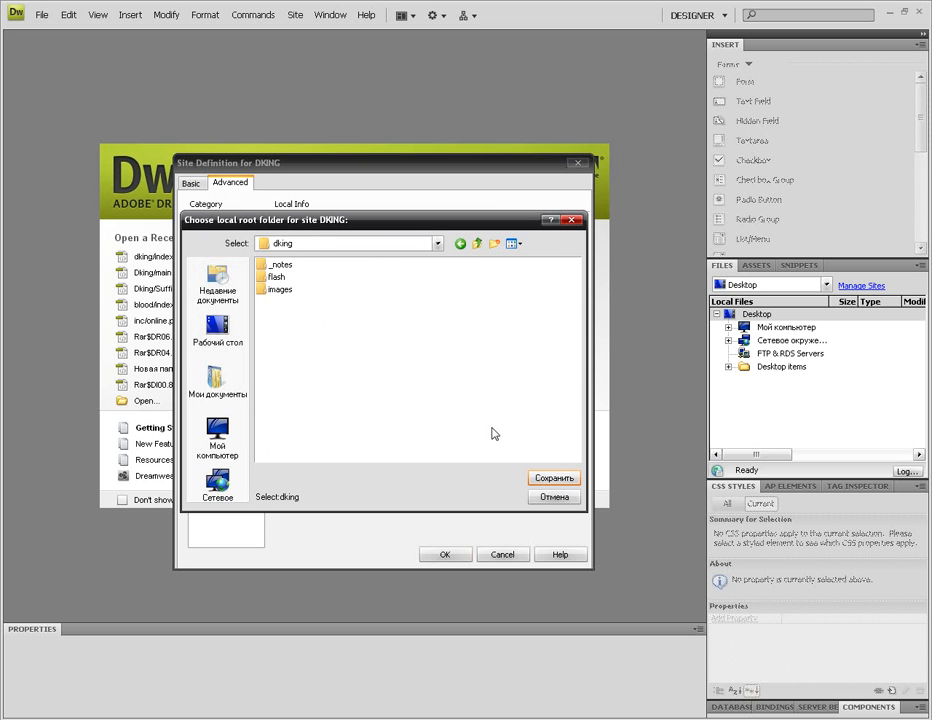
{"action": "left_click", "coordinate": [572, 482]}
Step: Set the dking images folder as the default images folder and begin editing the HTTP address
{"action": "left_click", "coordinate": [566, 279]}
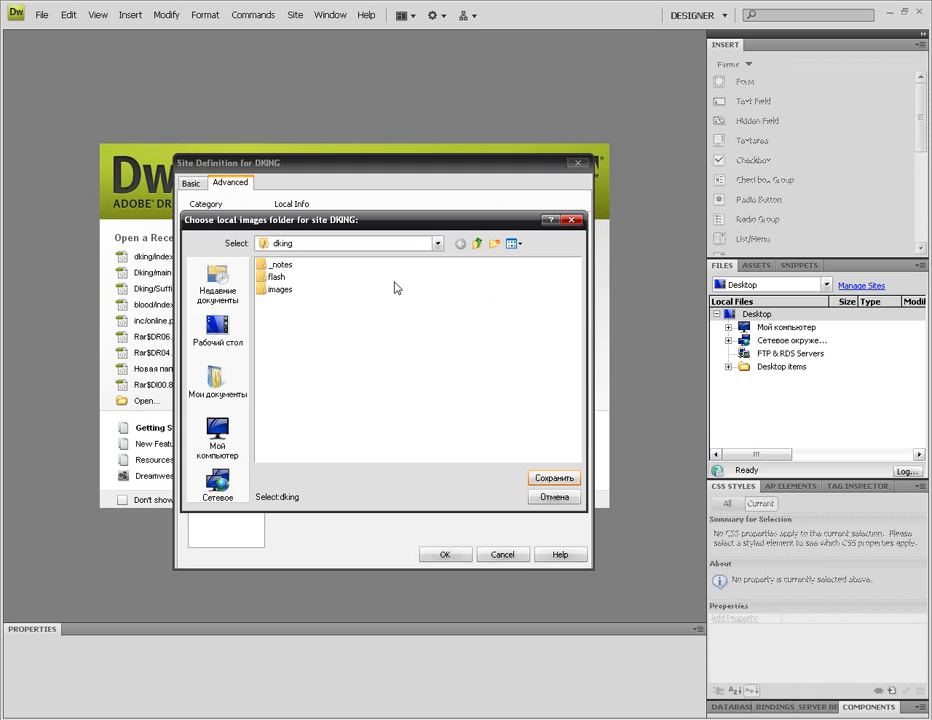
{"action": "left_click", "coordinate": [280, 289]}
{"action": "left_click", "coordinate": [560, 480]}
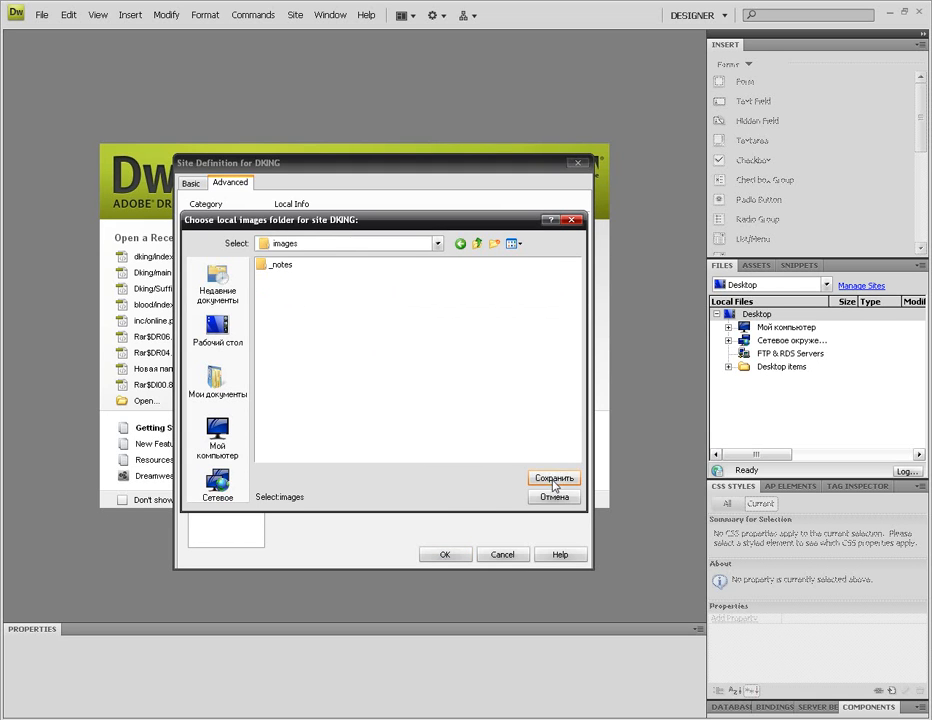
{"action": "left_click", "coordinate": [555, 480]}
{"action": "left_click", "coordinate": [424, 316]}
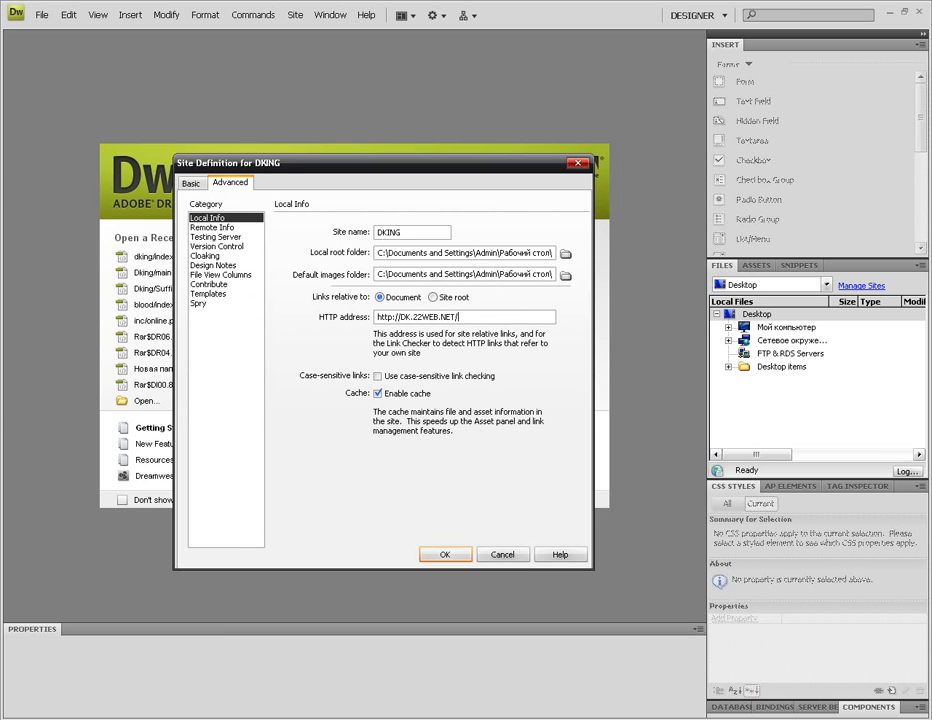
{"action": "key", "text": "BackSpace"}
{"action": "key", "text": "BackSpace"}
{"action": "key", "text": "BackSpace"}
{"action": "key", "text": "BackSpace"}
{"action": "key", "text": "BackSpace"}
{"action": "key", "text": "BackSpace"}
{"action": "key", "text": "BackSpace"}
{"action": "type", "text": "22"}
Step: Set Remote Info access to FTP and log in to the byethost VistaPanel in Firefox
{"action": "left_click", "coordinate": [212, 227]}
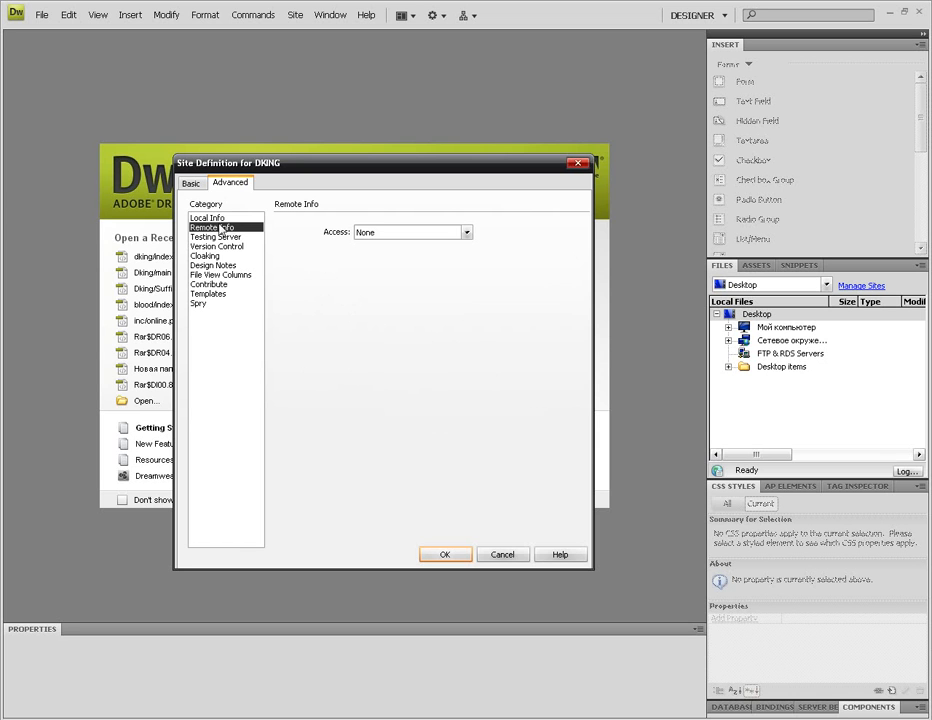
{"action": "left_click", "coordinate": [467, 232]}
{"action": "left_click", "coordinate": [400, 252]}
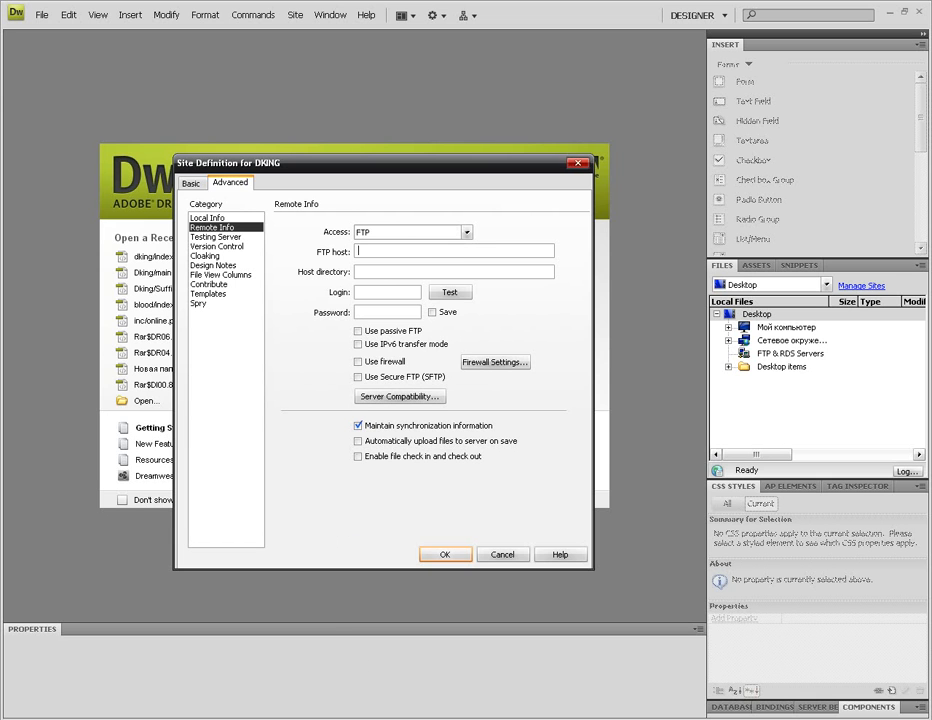
{"action": "key", "text": "alt+Tab"}
{"action": "left_click", "coordinate": [463, 374]}
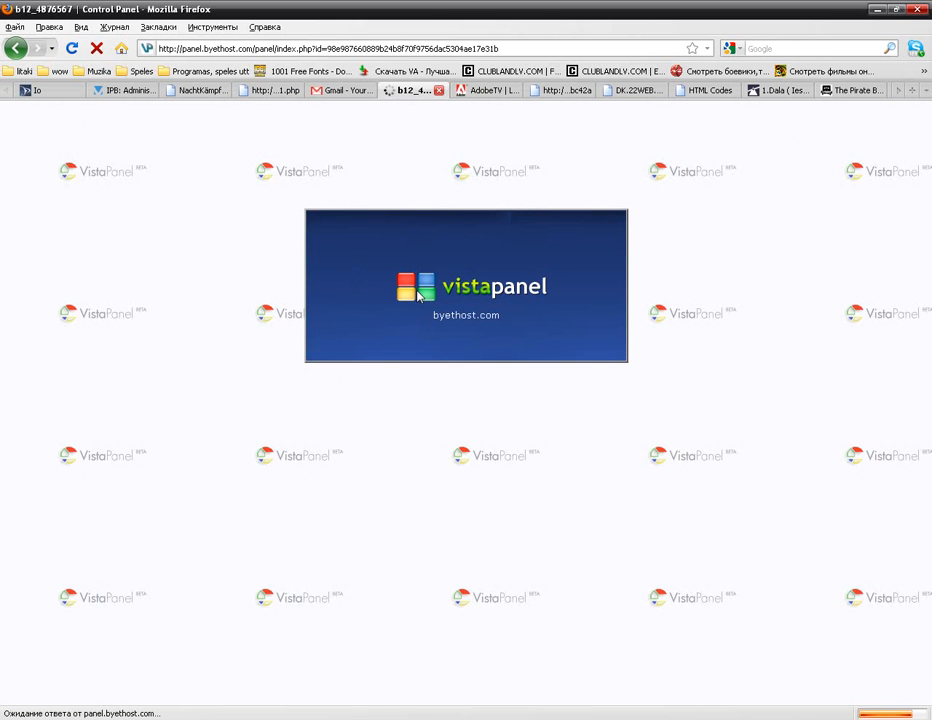
Step: Enter the FTP account password in Remote Info, then bring the VistaPanel back up in Firefox
{"action": "left_click", "coordinate": [298, 718]}
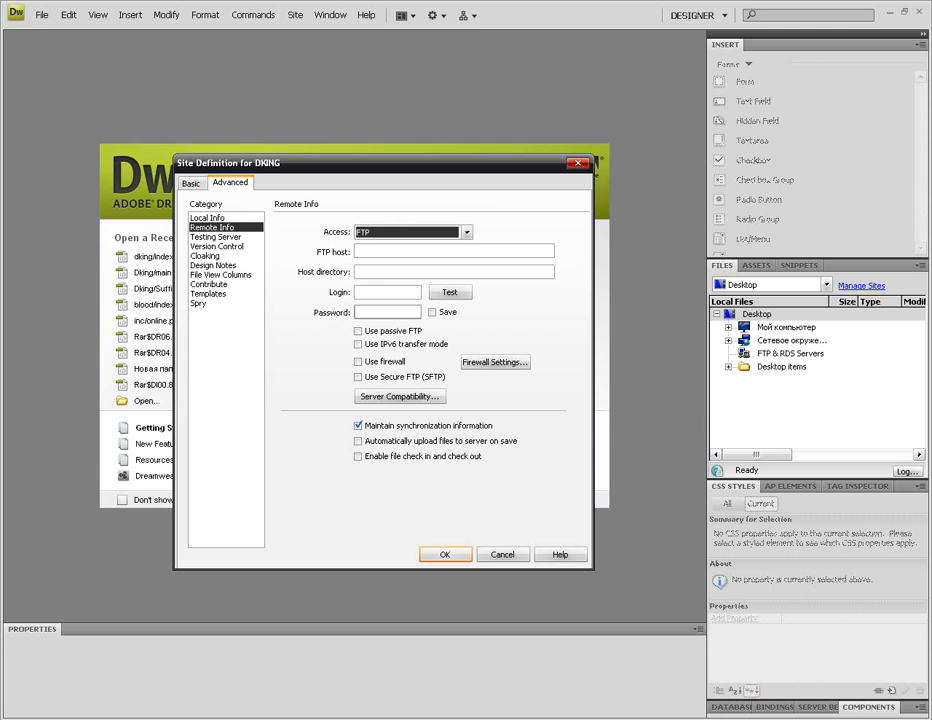
{"action": "left_click", "coordinate": [368, 292]}
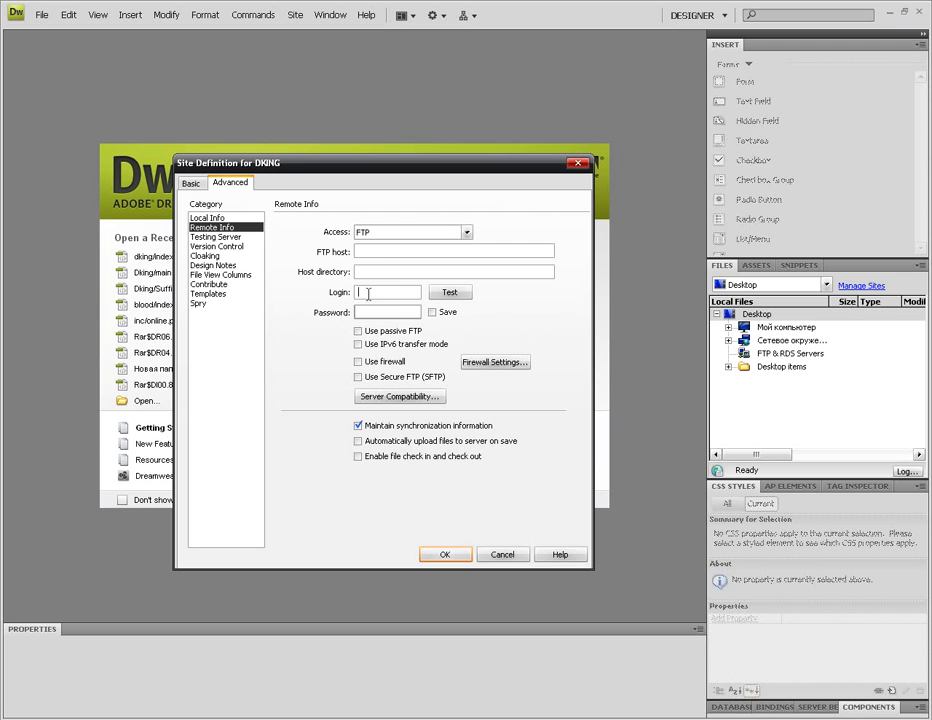
{"action": "left_click", "coordinate": [367, 311]}
{"action": "type", "text": "1"}
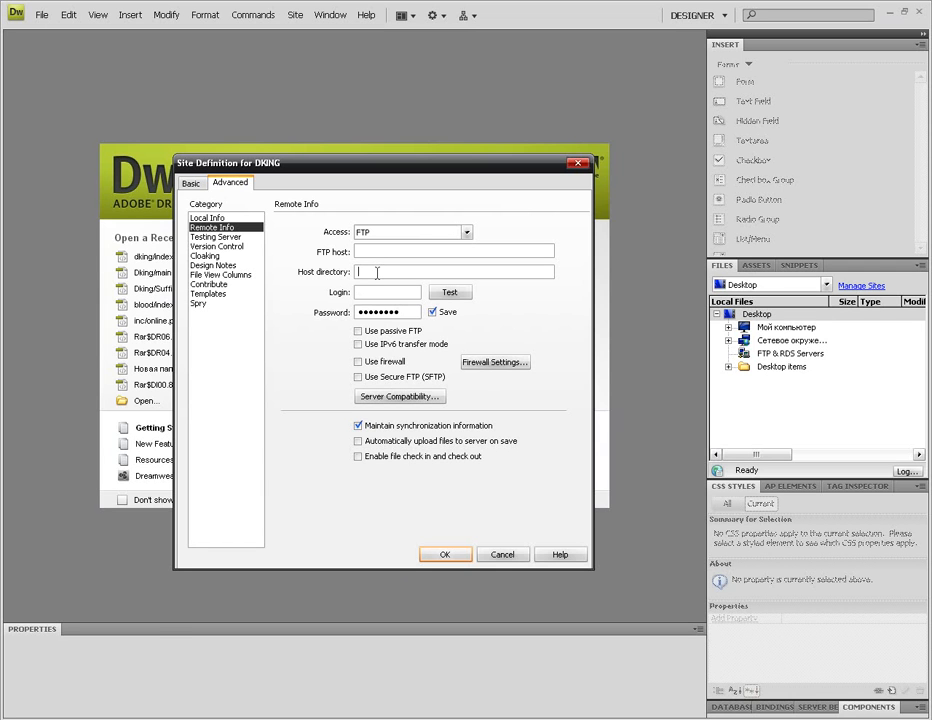
{"action": "left_click", "coordinate": [110, 719]}
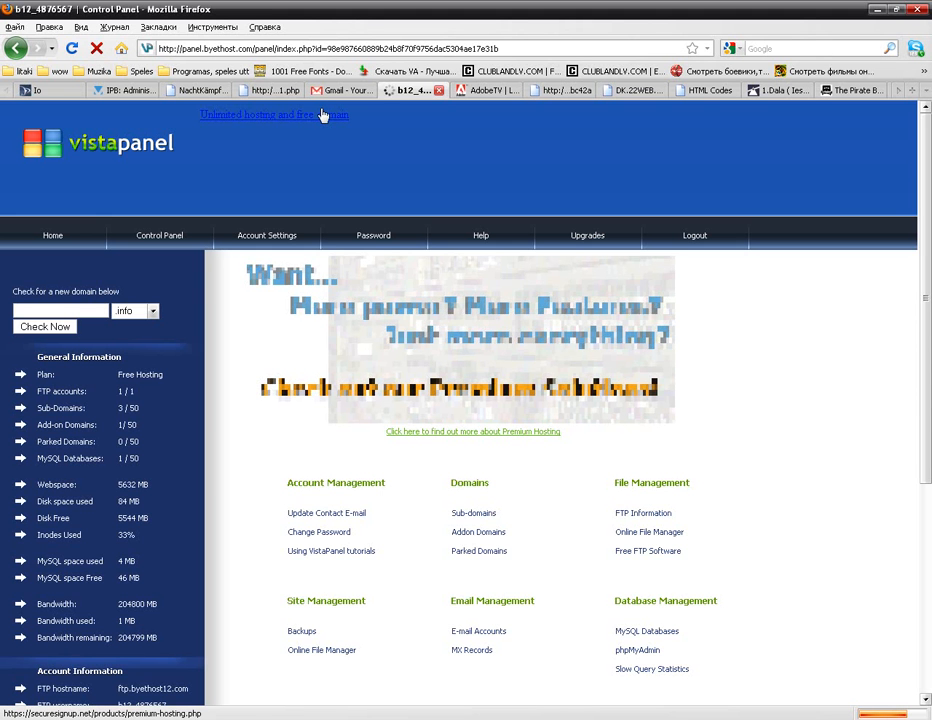
Step: Copy the FTP hostname ftp.byethost12.com from VistaPanel and return to Dreamweaver
{"action": "scroll", "coordinate": [170, 346], "scroll_direction": "down", "scroll_amount": 3}
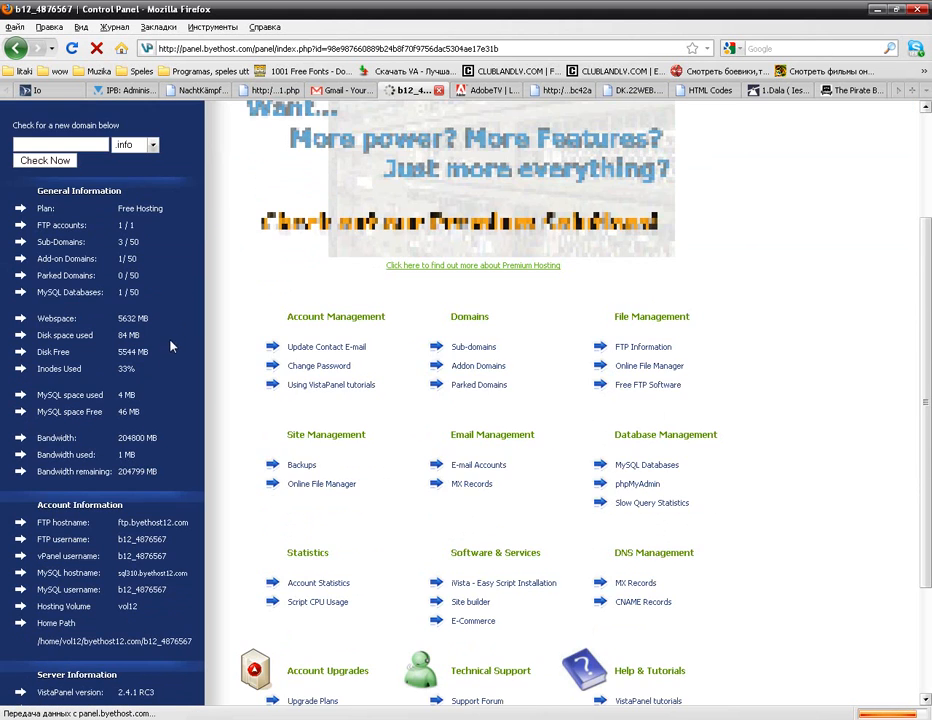
{"action": "scroll", "coordinate": [165, 355], "scroll_direction": "down", "scroll_amount": 2}
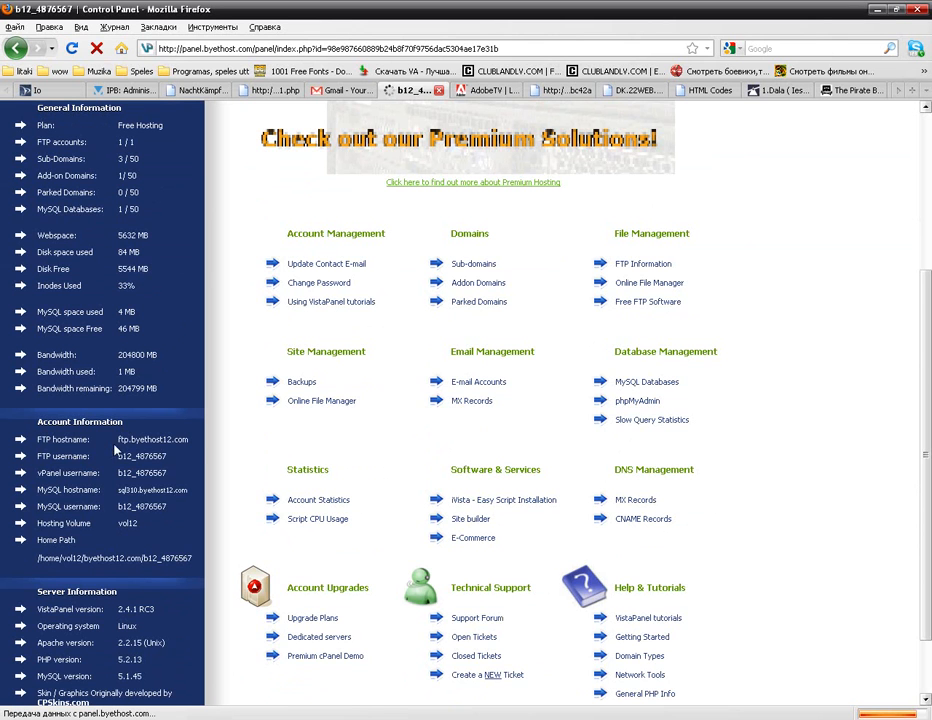
{"action": "left_click_drag", "start_coordinate": [117, 440], "coordinate": [188, 440]}
{"action": "right_click", "coordinate": [184, 439]}
{"action": "left_click", "coordinate": [200, 448]}
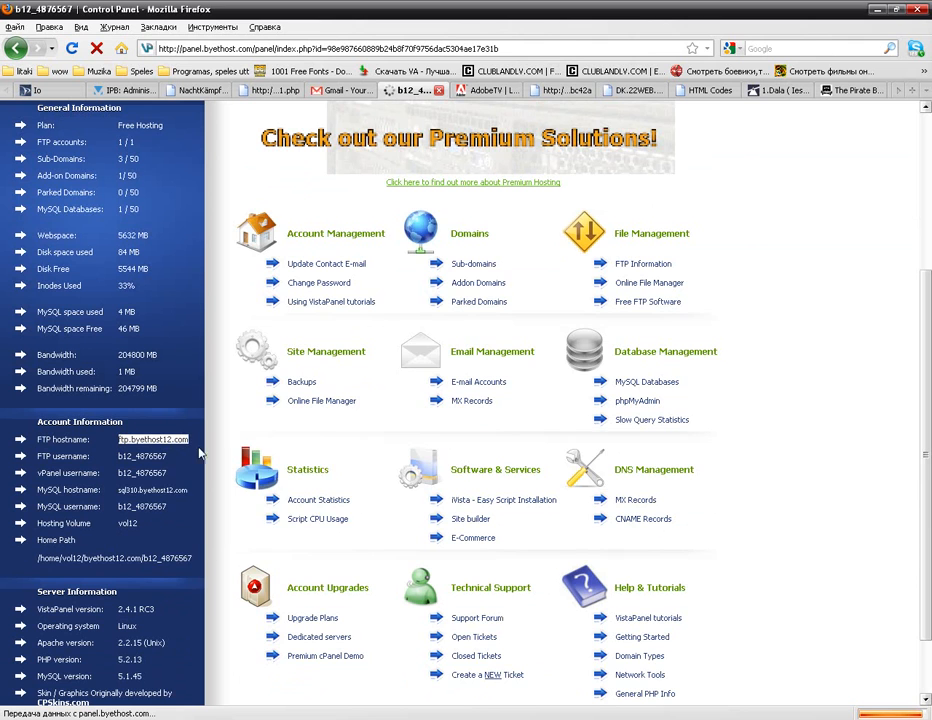
{"action": "left_click", "coordinate": [270, 718]}
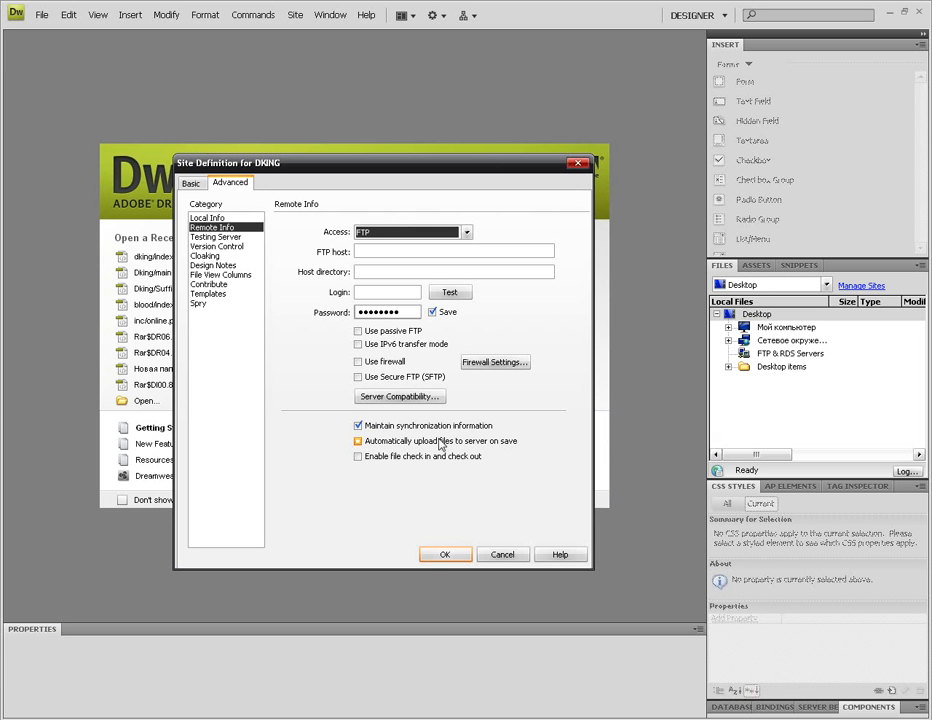
Step: Paste ftp.byethost12.com into the FTP host field
{"action": "right_click", "coordinate": [382, 250]}
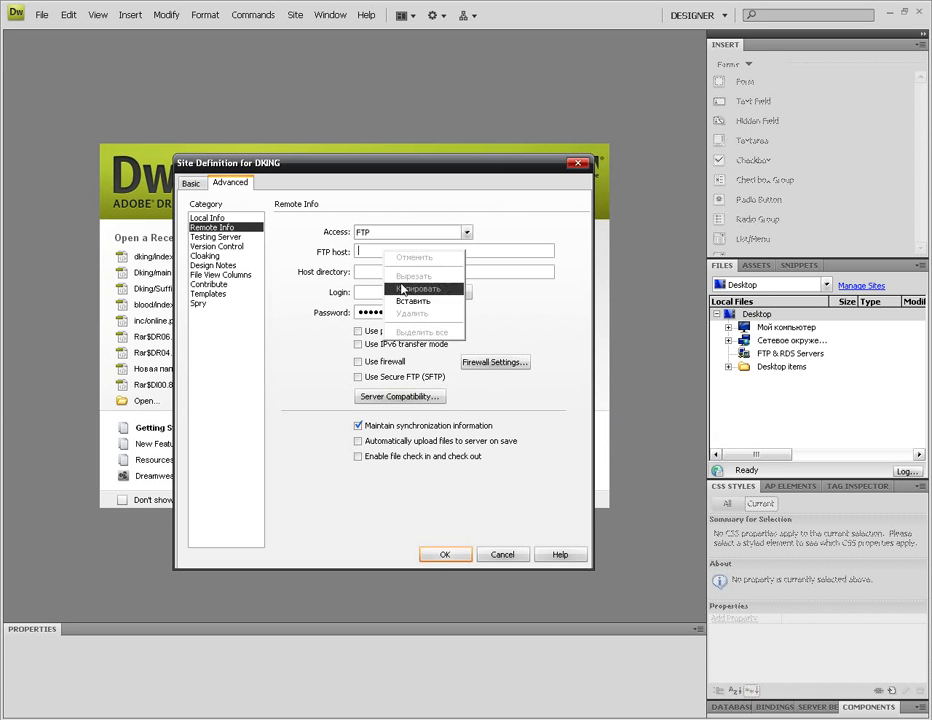
{"action": "left_click", "coordinate": [406, 302]}
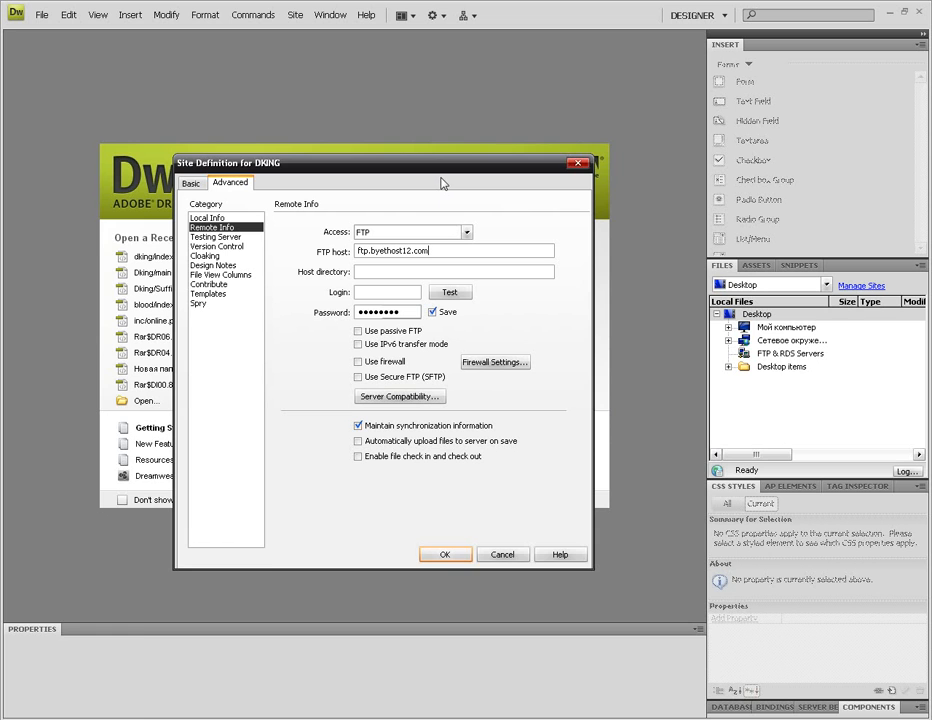
{"action": "key", "text": "super"}
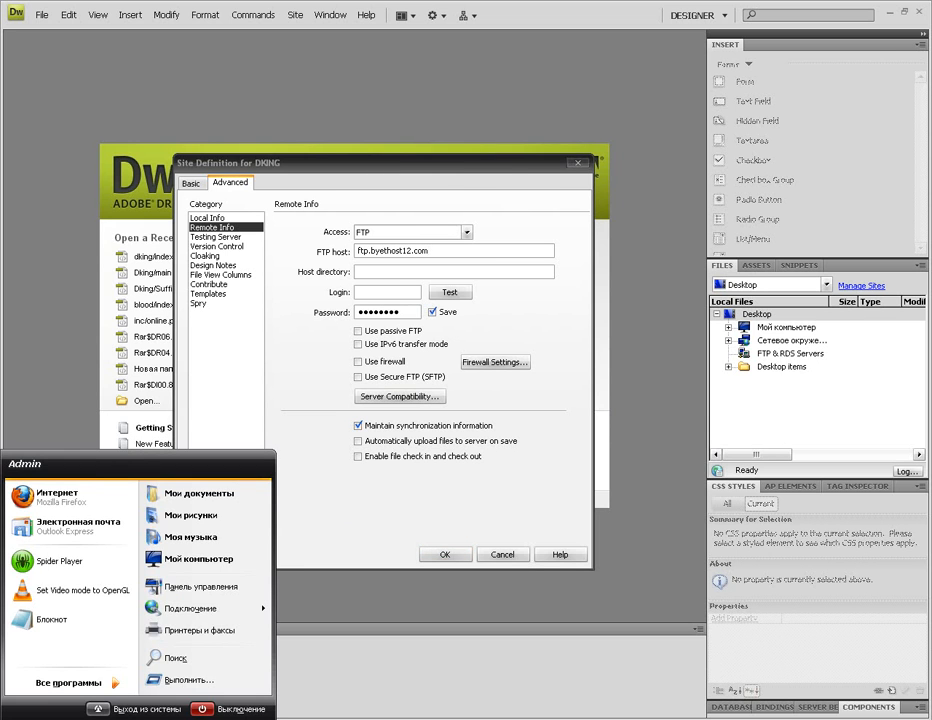
Step: Copy the account's FTP username from VistaPanel and paste it into the Dreamweaver login field
{"action": "left_click", "coordinate": [208, 719]}
{"action": "left_click_drag", "start_coordinate": [118, 458], "coordinate": [168, 458]}
{"action": "right_click", "coordinate": [236, 515]}
{"action": "left_click", "coordinate": [262, 524]}
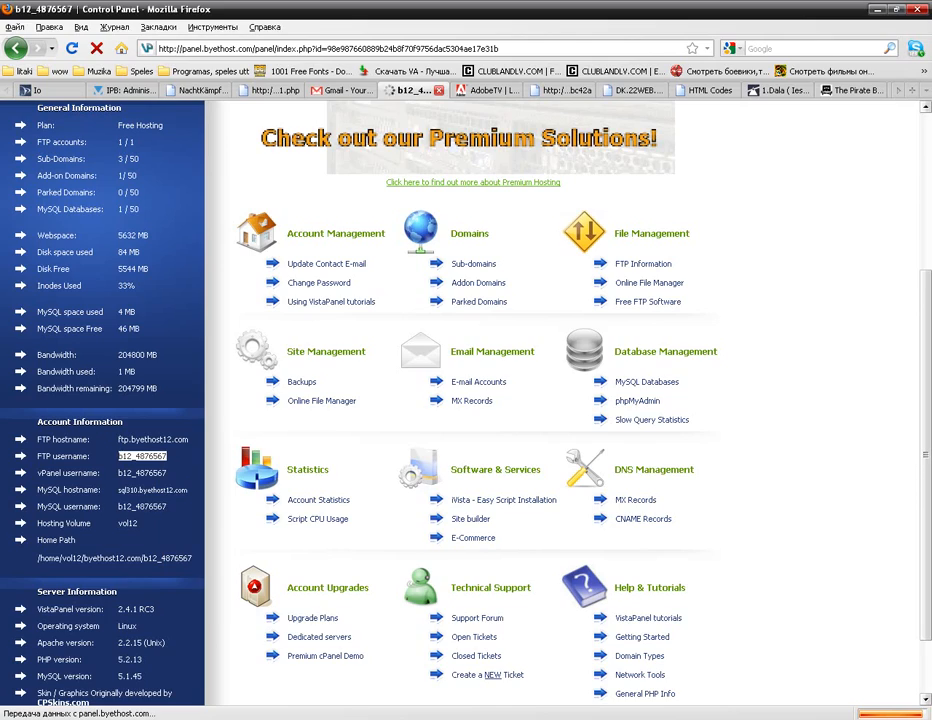
{"action": "left_click", "coordinate": [337, 719]}
{"action": "left_click", "coordinate": [372, 274]}
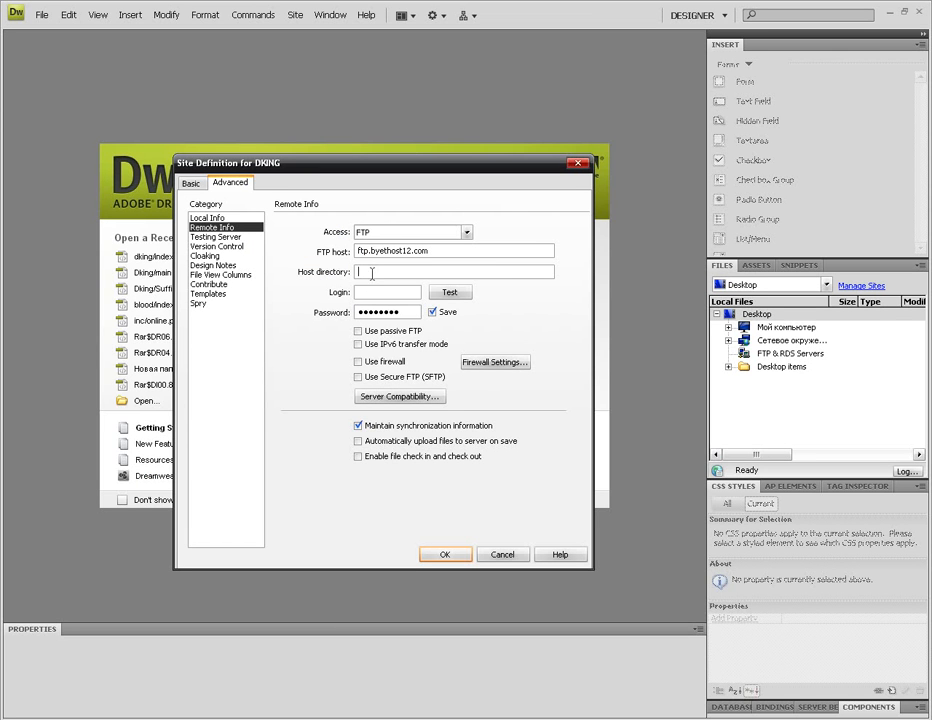
{"action": "key", "text": "ctrl+v"}
{"action": "left_click", "coordinate": [292, 719]}
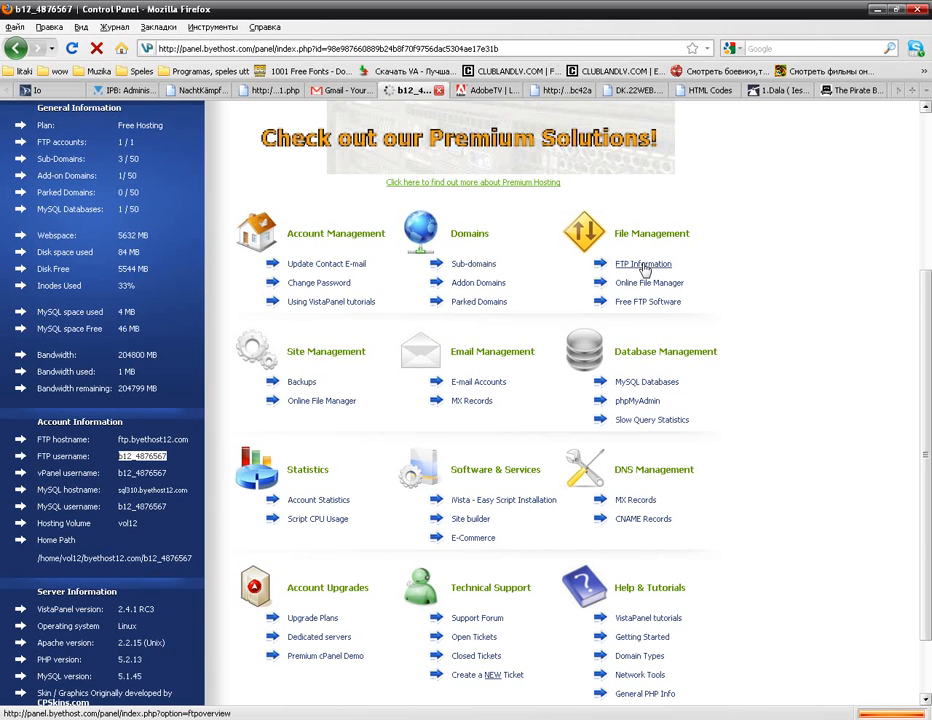
Step: Glance at FTP Information in a new tab, then launch VistaPanel's Online File Manager
{"action": "right_click", "coordinate": [645, 270]}
{"action": "left_click", "coordinate": [672, 287]}
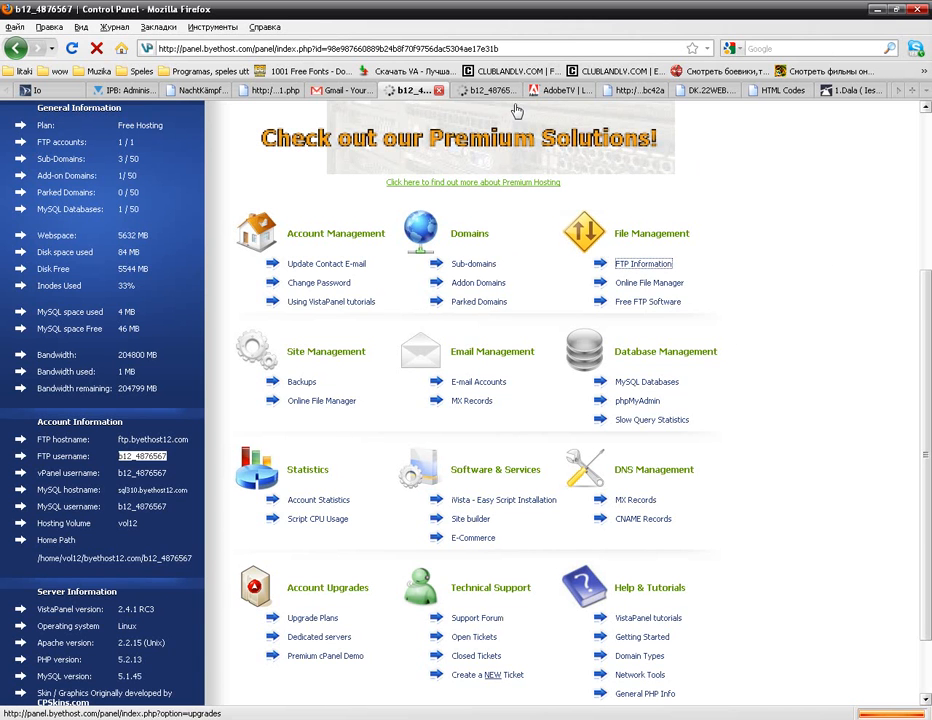
{"action": "left_click", "coordinate": [485, 91]}
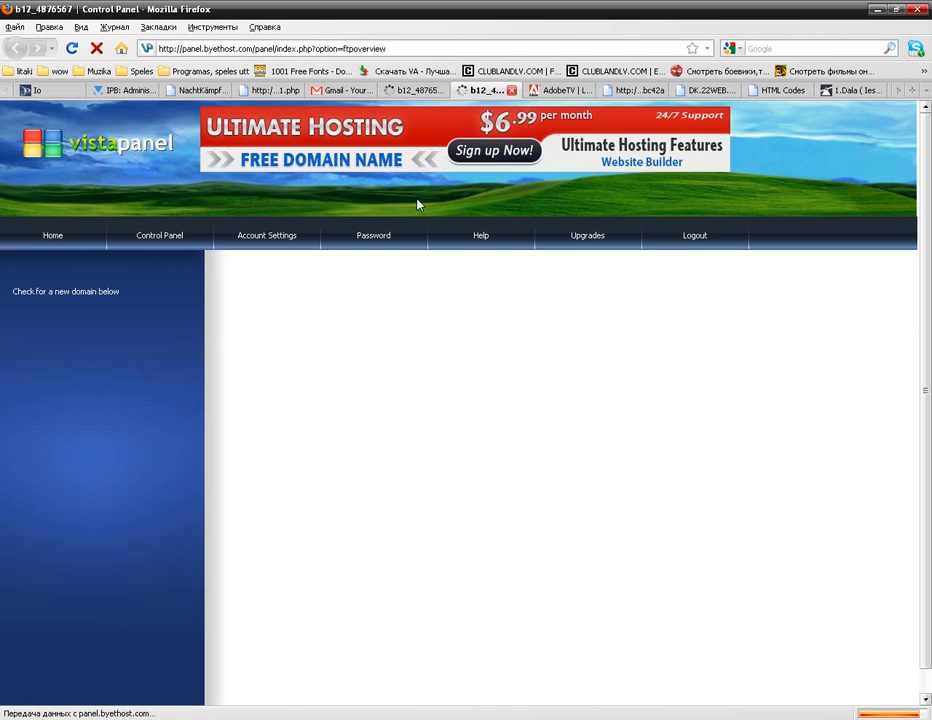
{"action": "left_click", "coordinate": [511, 90]}
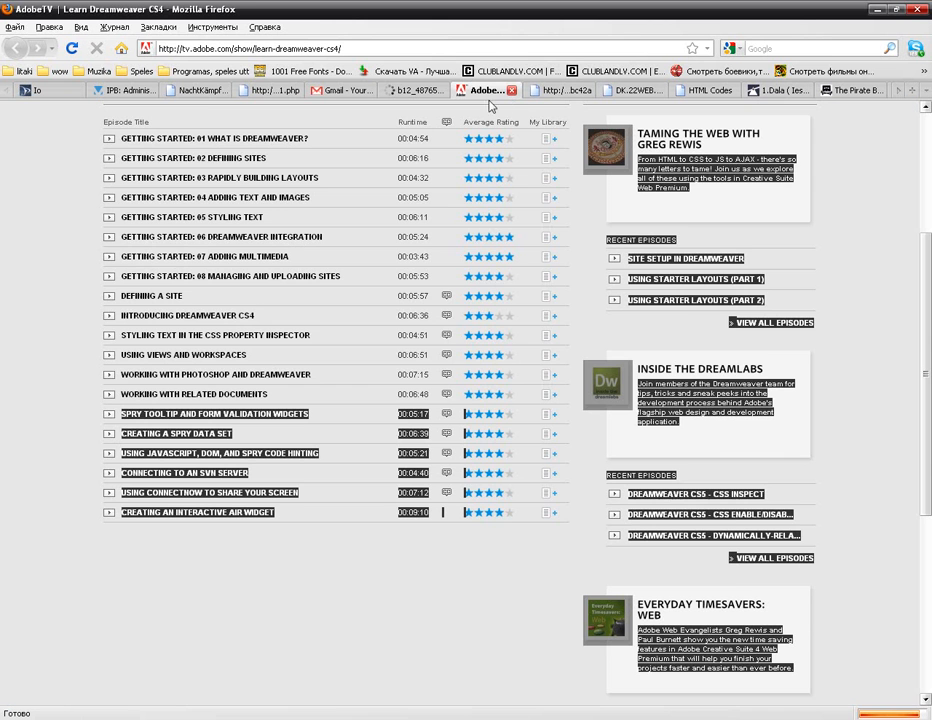
{"action": "left_click", "coordinate": [412, 90]}
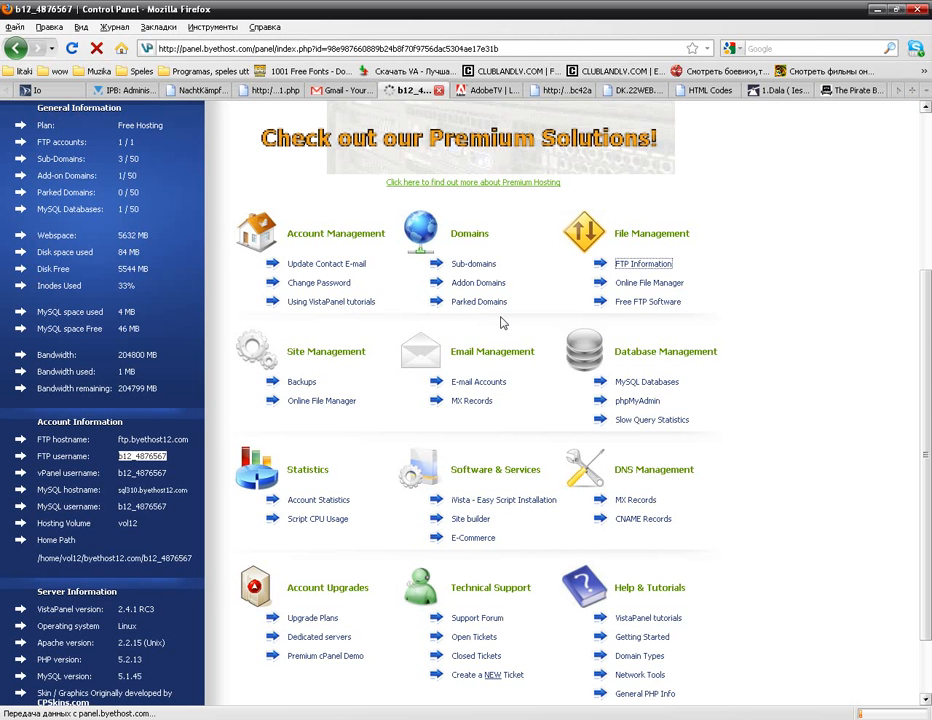
{"action": "left_click", "coordinate": [668, 284]}
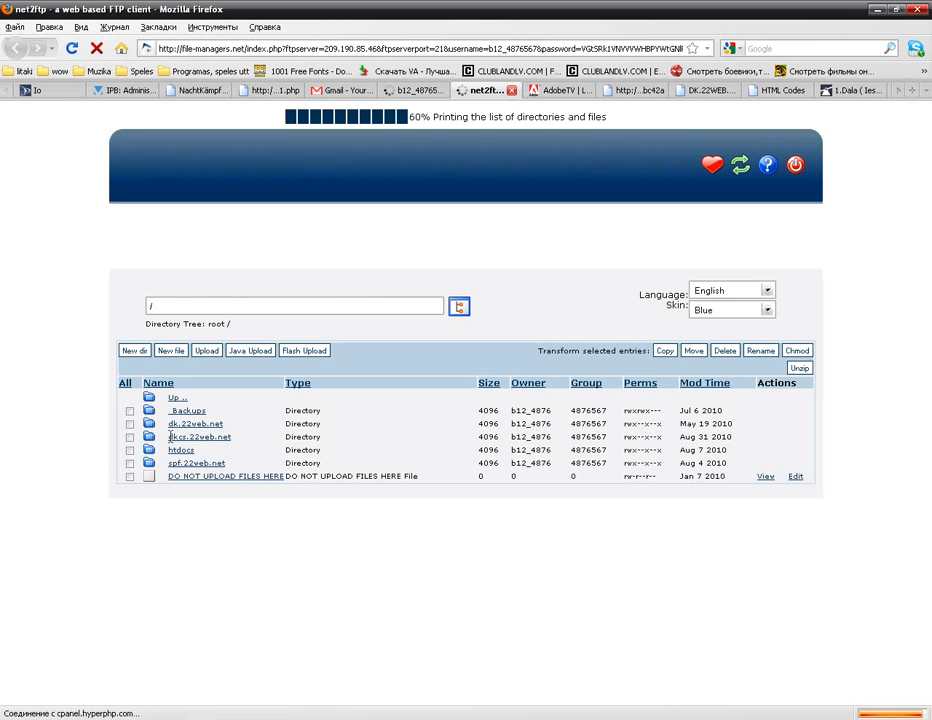
Step: Navigate to /dk.22web.net/htdocs in net2ftp and open the New dir form
{"action": "left_click", "coordinate": [185, 424]}
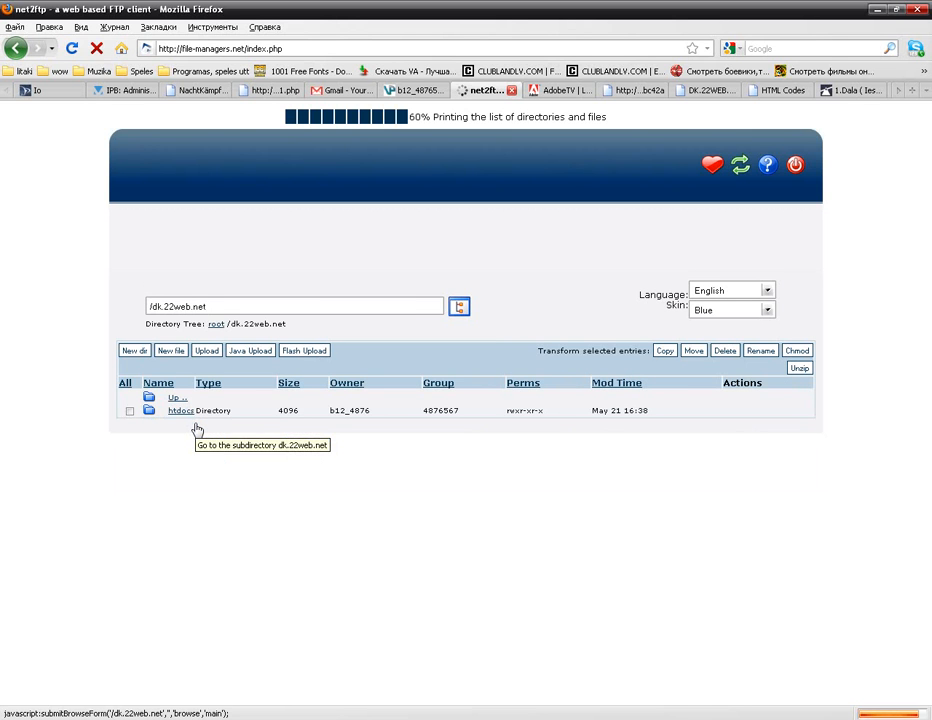
{"action": "left_click", "coordinate": [182, 413]}
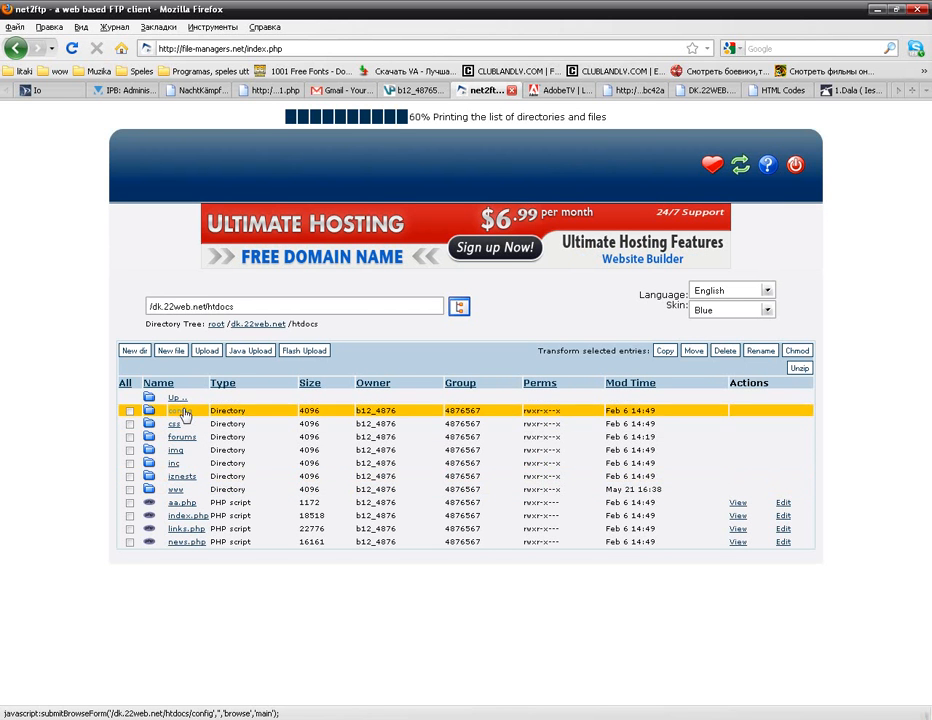
{"action": "left_click", "coordinate": [134, 352]}
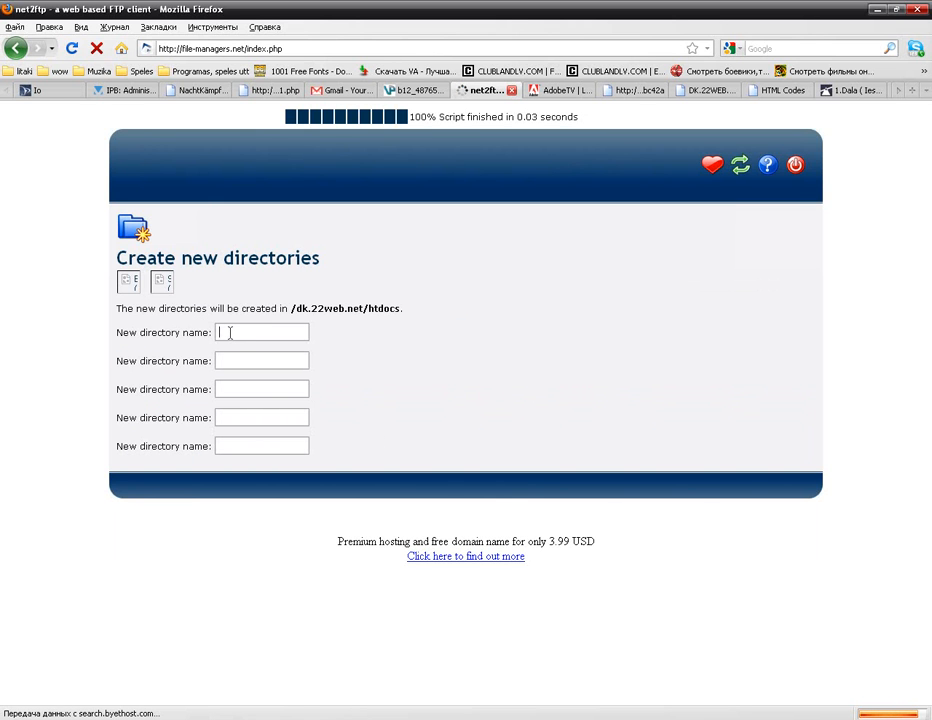
Step: Create a dking directory in htdocs and go back to the folder listing
{"action": "left_click", "coordinate": [230, 333]}
{"action": "type", "text": "dkn"}
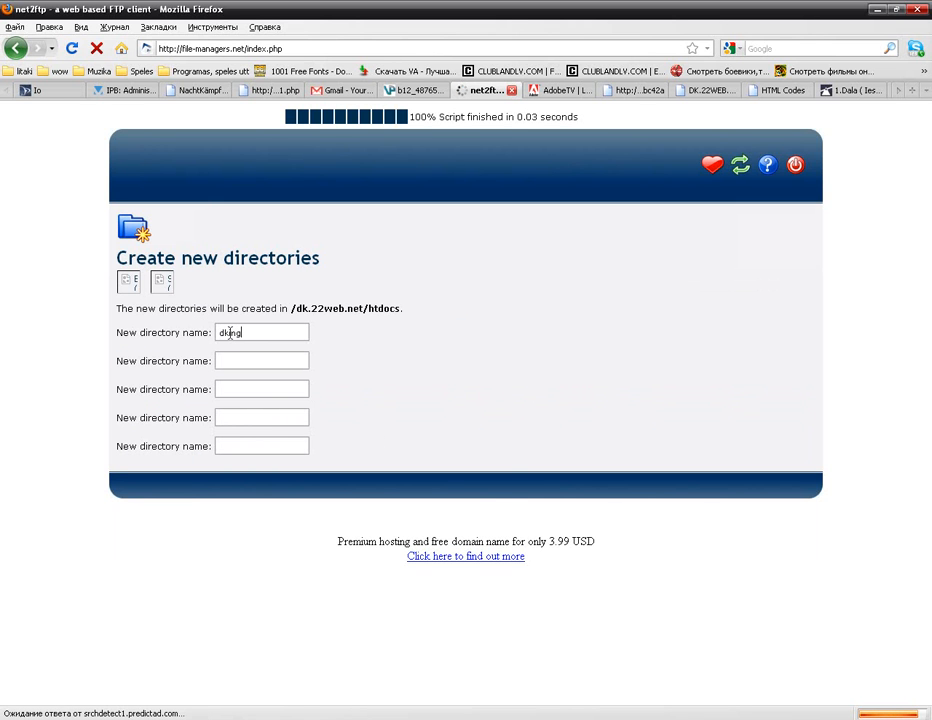
{"action": "left_click", "coordinate": [159, 289]}
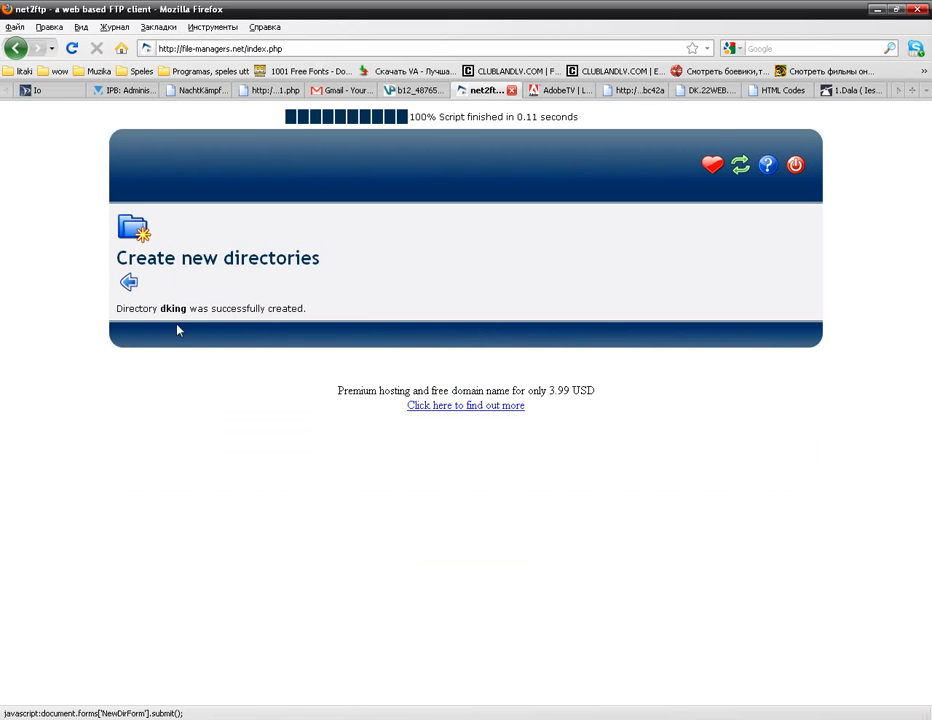
{"action": "left_click", "coordinate": [129, 285]}
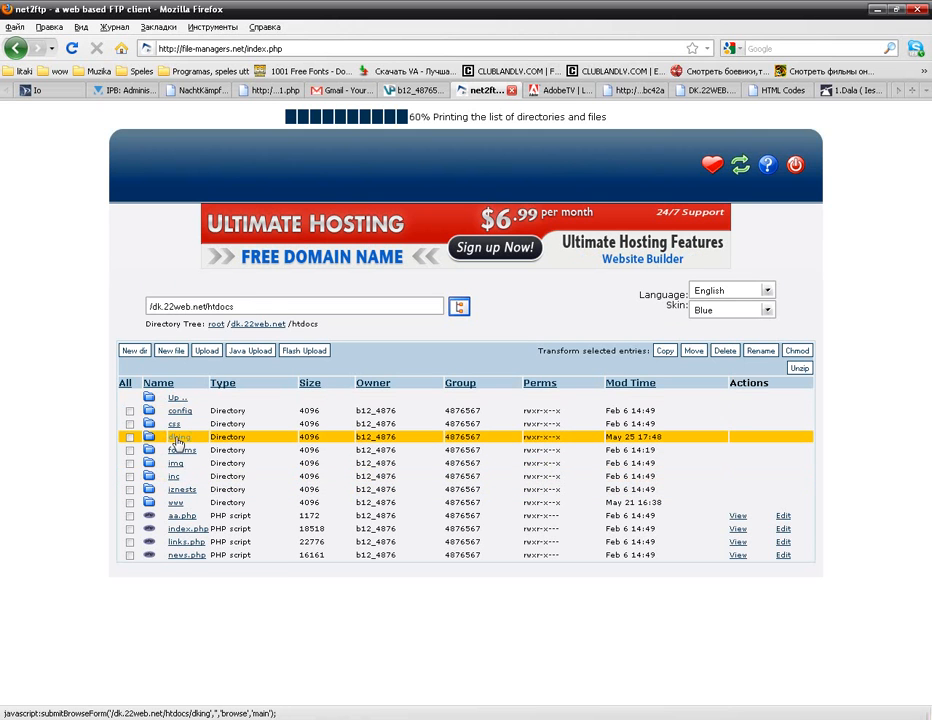
Step: Open the new dking folder in net2ftp and copy its path /dk.22web.net/htdocs/dking
{"action": "left_click", "coordinate": [179, 440]}
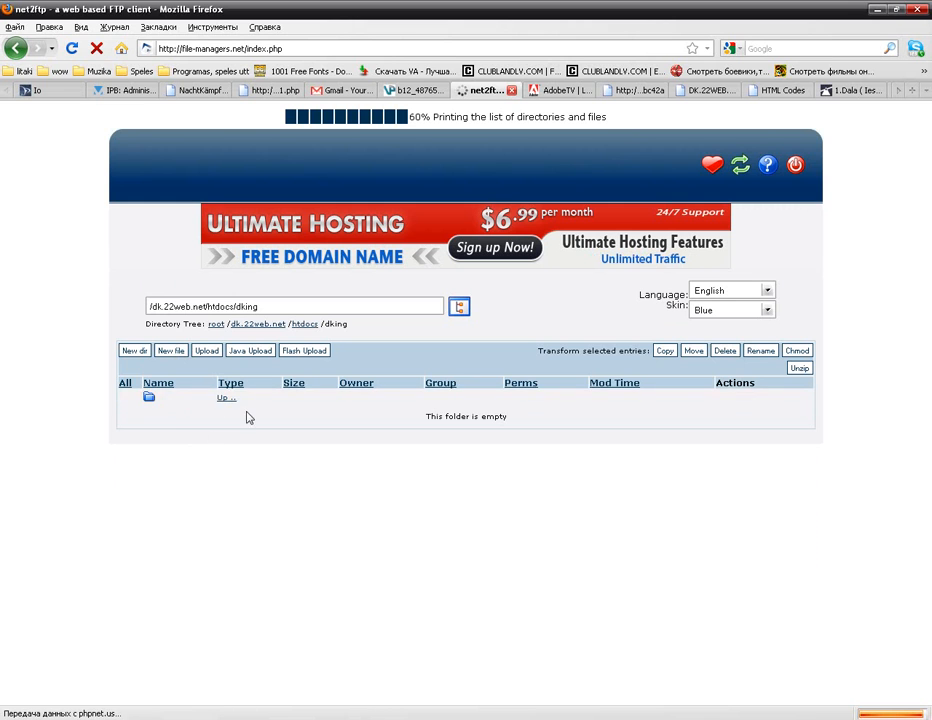
{"action": "key", "text": "alt+Tab"}
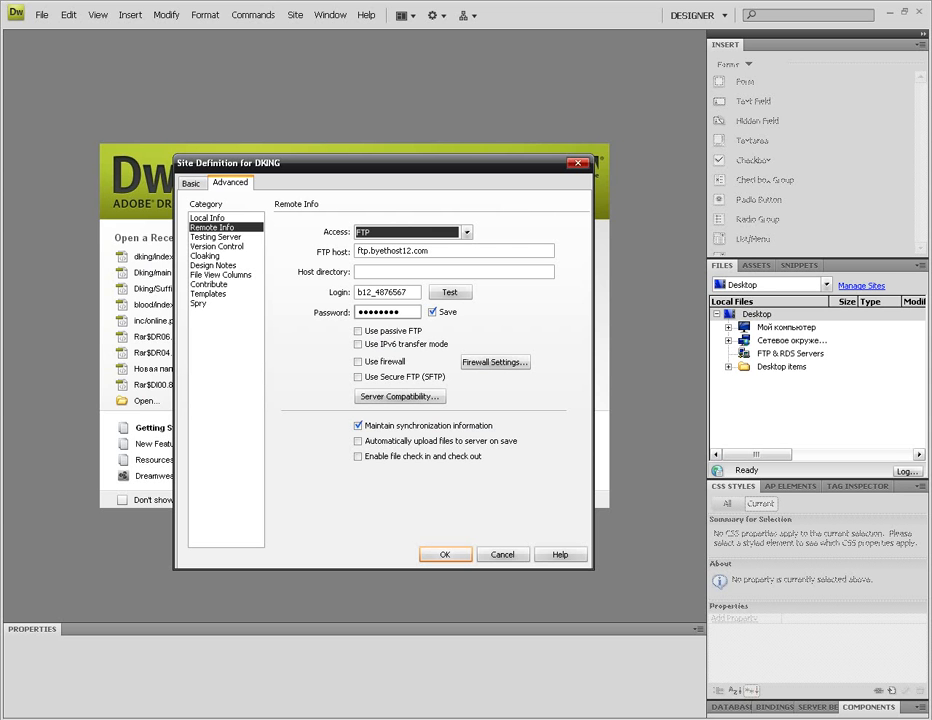
{"action": "key", "text": "alt+Tab"}
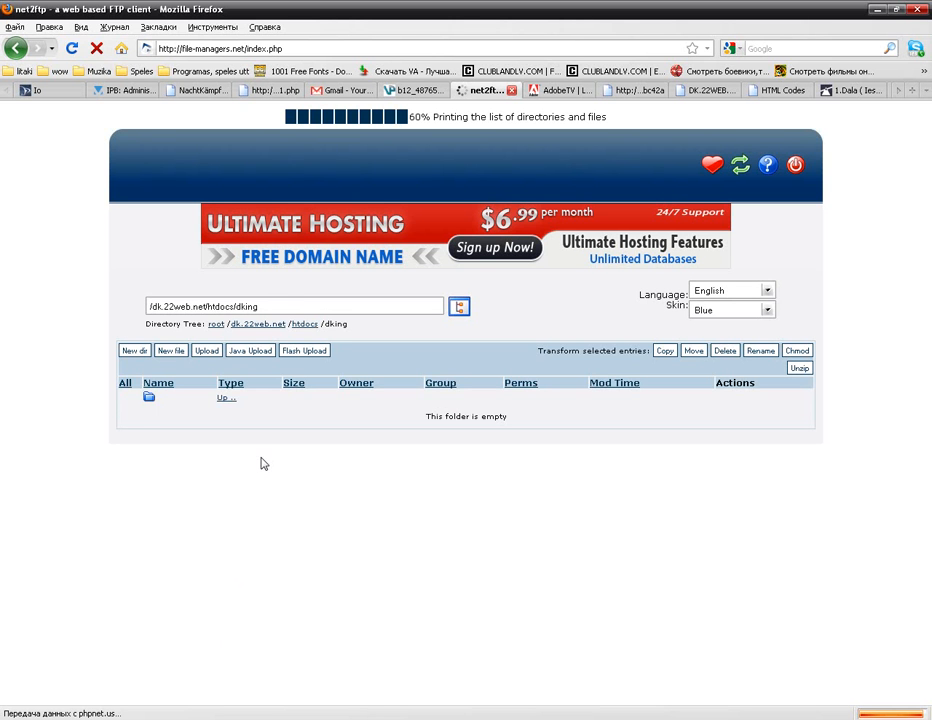
{"action": "left_click_drag", "start_coordinate": [260, 306], "coordinate": [139, 309]}
{"action": "right_click", "coordinate": [178, 307]}
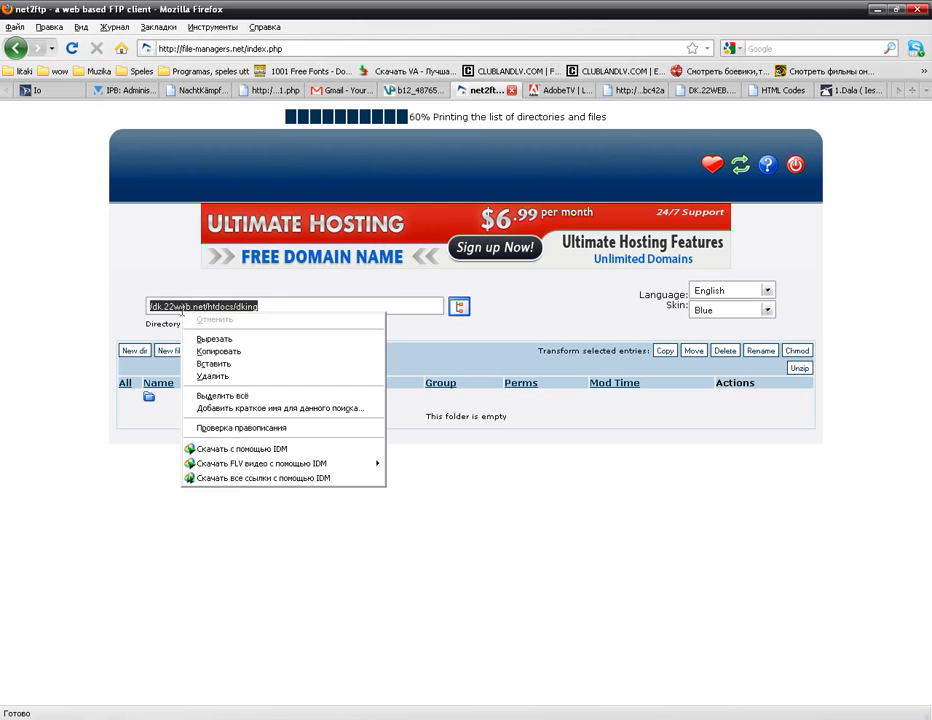
{"action": "left_click", "coordinate": [210, 351]}
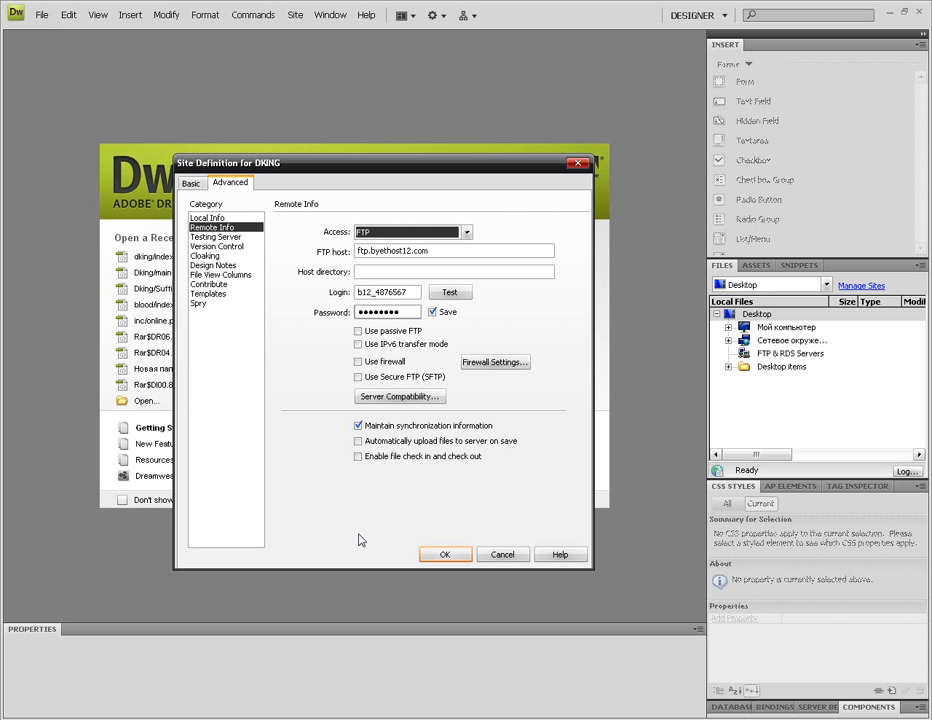
{"action": "key", "text": "alt+Tab"}
Step: Paste /dk.22web.net/htdocs/dking as the host directory and confirm the successful connection test
{"action": "right_click", "coordinate": [427, 270]}
{"action": "left_click", "coordinate": [447, 318]}
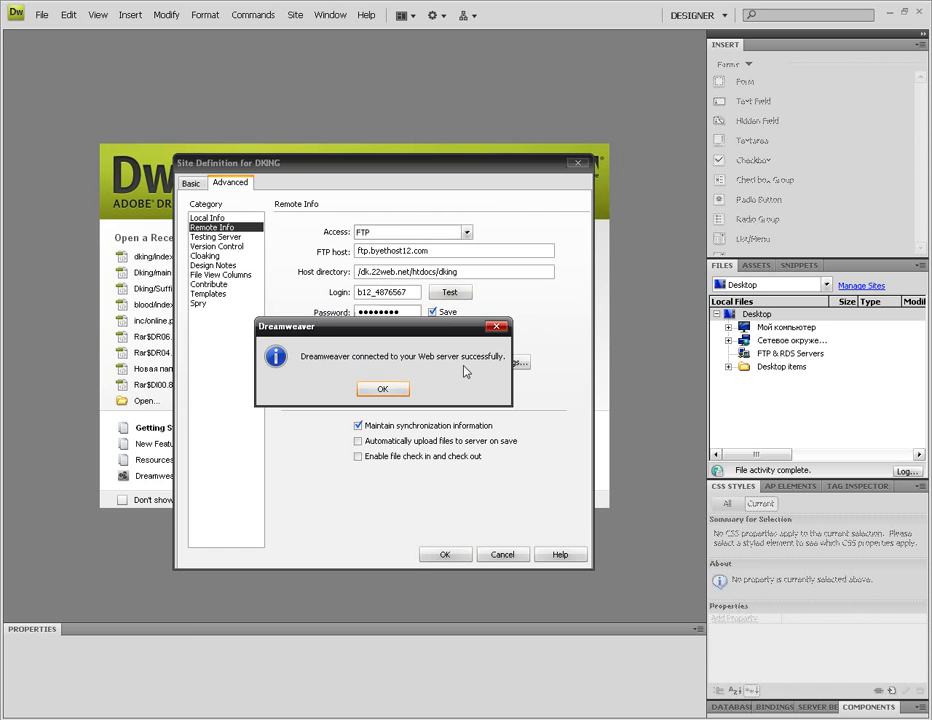
{"action": "left_click", "coordinate": [384, 390]}
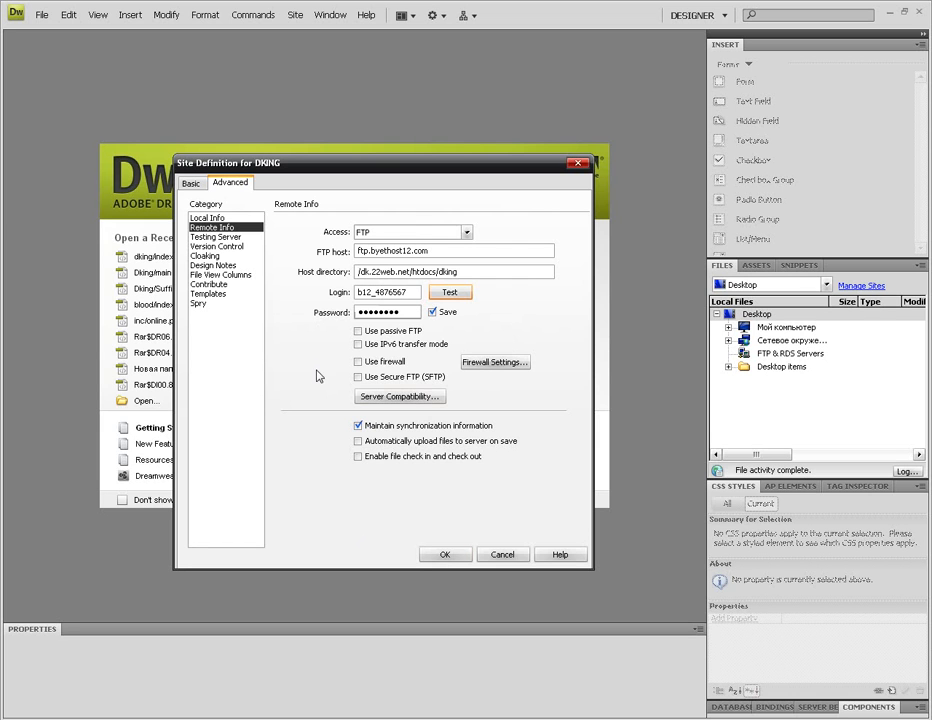
Step: Review the Testing Server and Version Control settings, then save the DKING site definition
{"action": "left_click", "coordinate": [212, 237]}
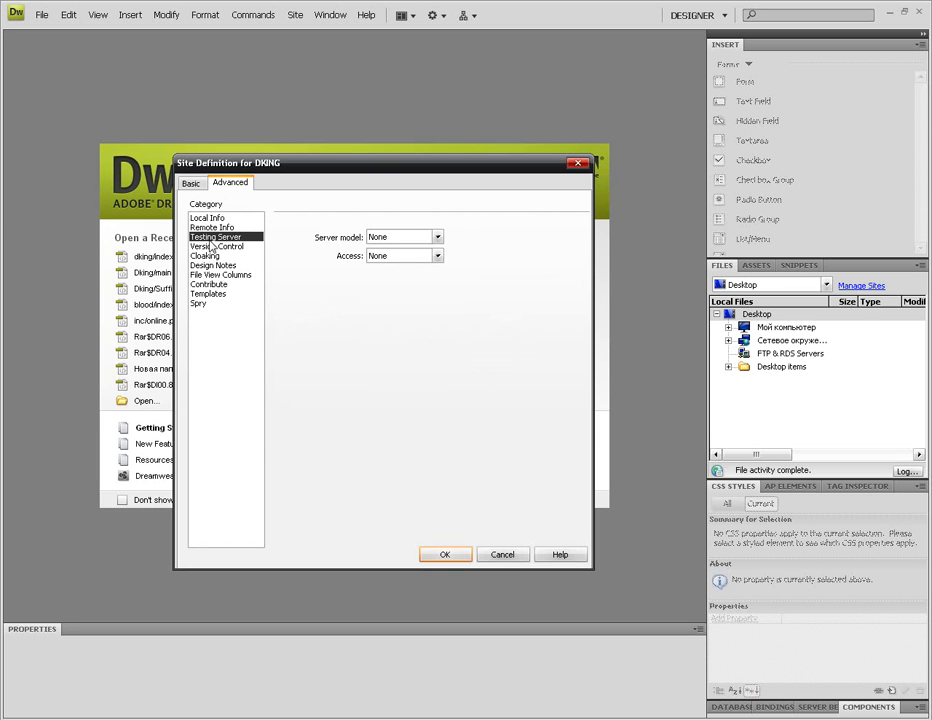
{"action": "left_click", "coordinate": [211, 247]}
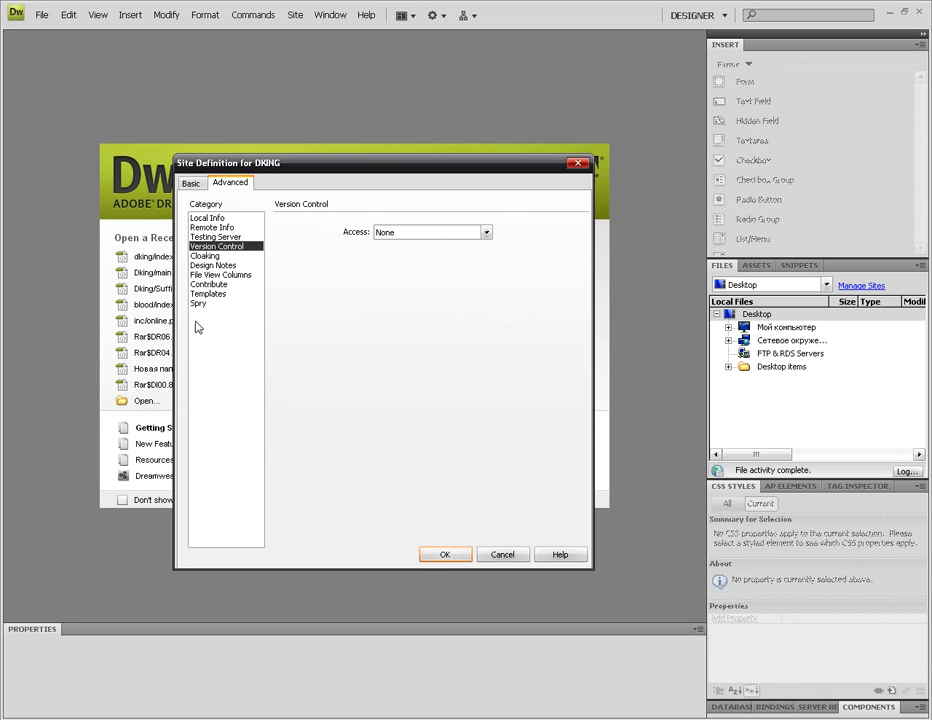
{"action": "left_click", "coordinate": [441, 558]}
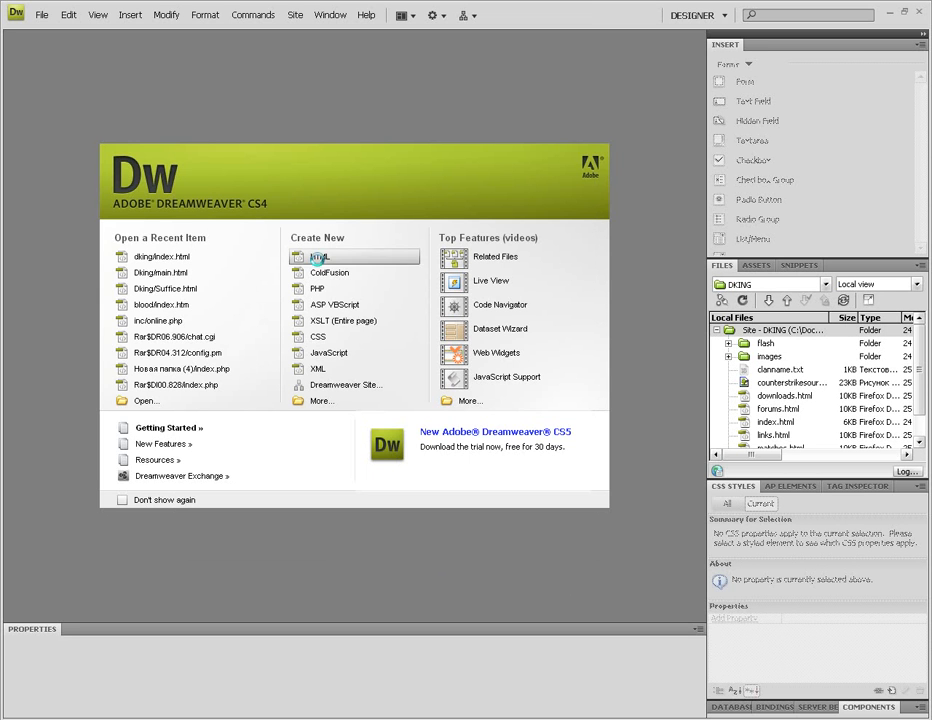
Step: Create a blank Untitled-1 HTML page and open the site's index.html, dismissing the SWF warning
{"action": "left_click", "coordinate": [316, 256]}
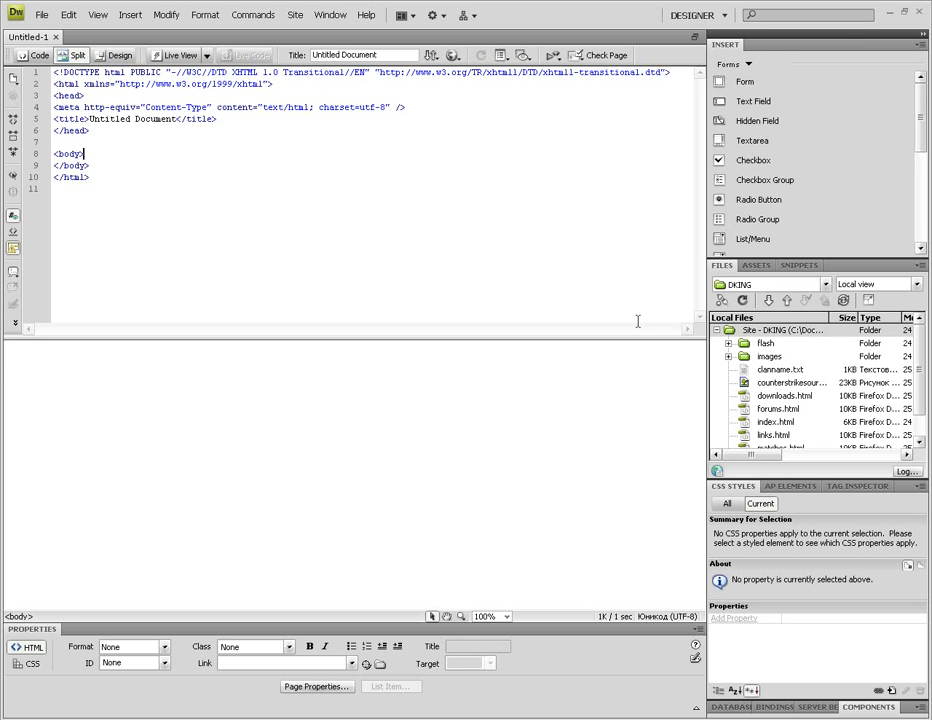
{"action": "double_click", "coordinate": [775, 422]}
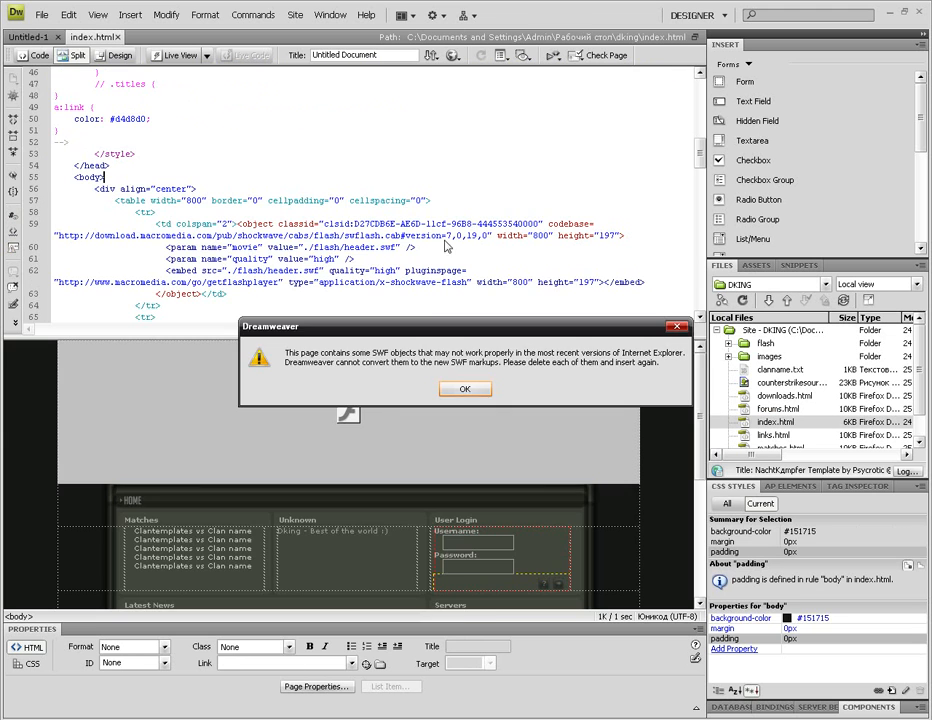
{"action": "left_click", "coordinate": [464, 388]}
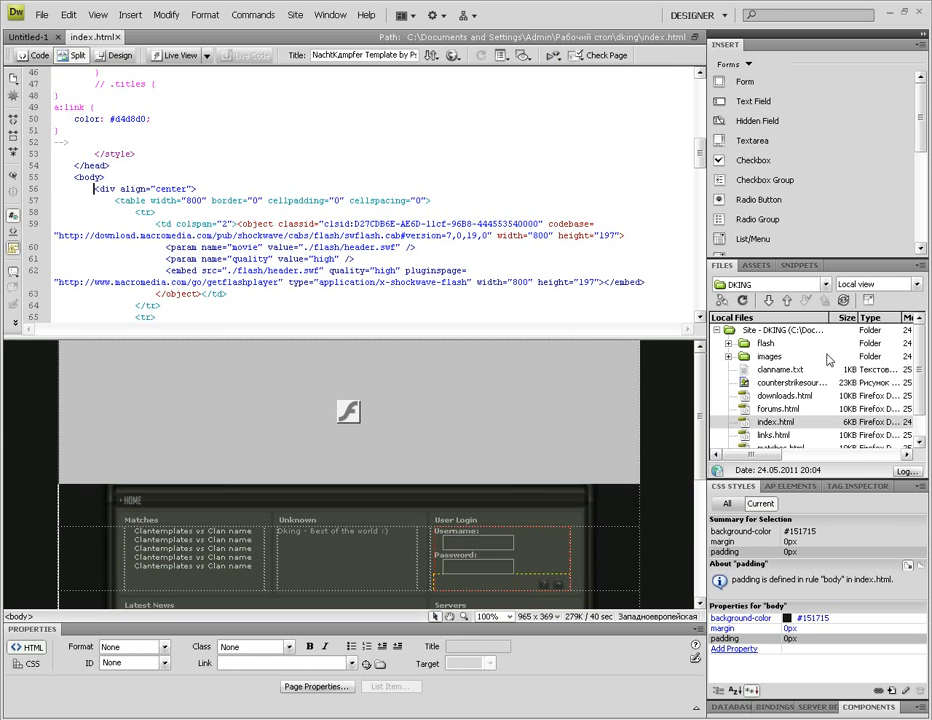
Step: Put index.html with its dependent files to the server, then acknowledge the lost-connection alert
{"action": "left_click", "coordinate": [788, 303]}
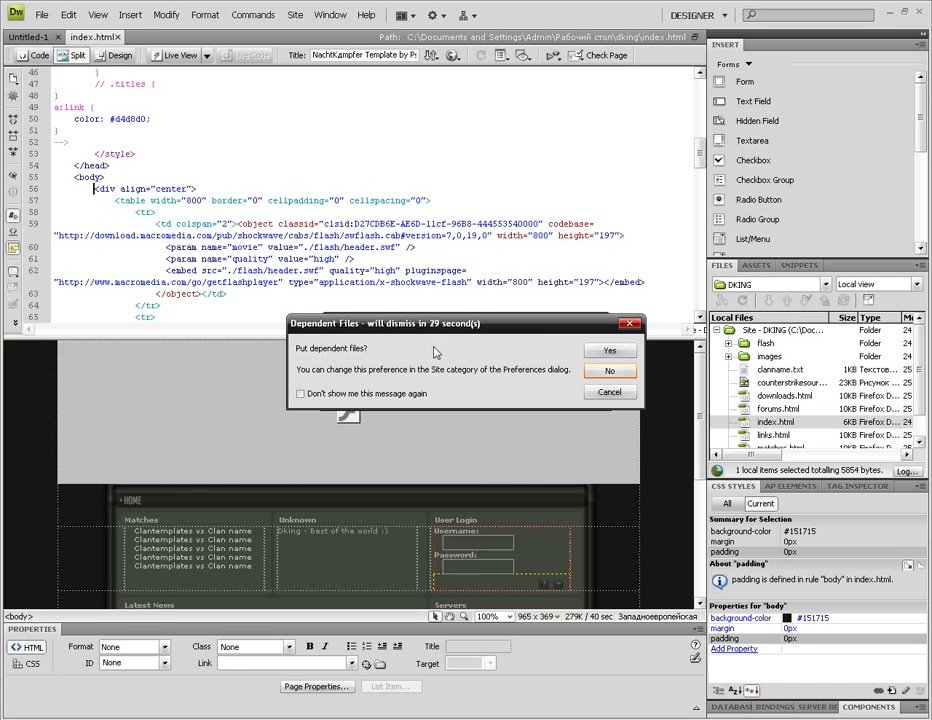
{"action": "left_click", "coordinate": [607, 350]}
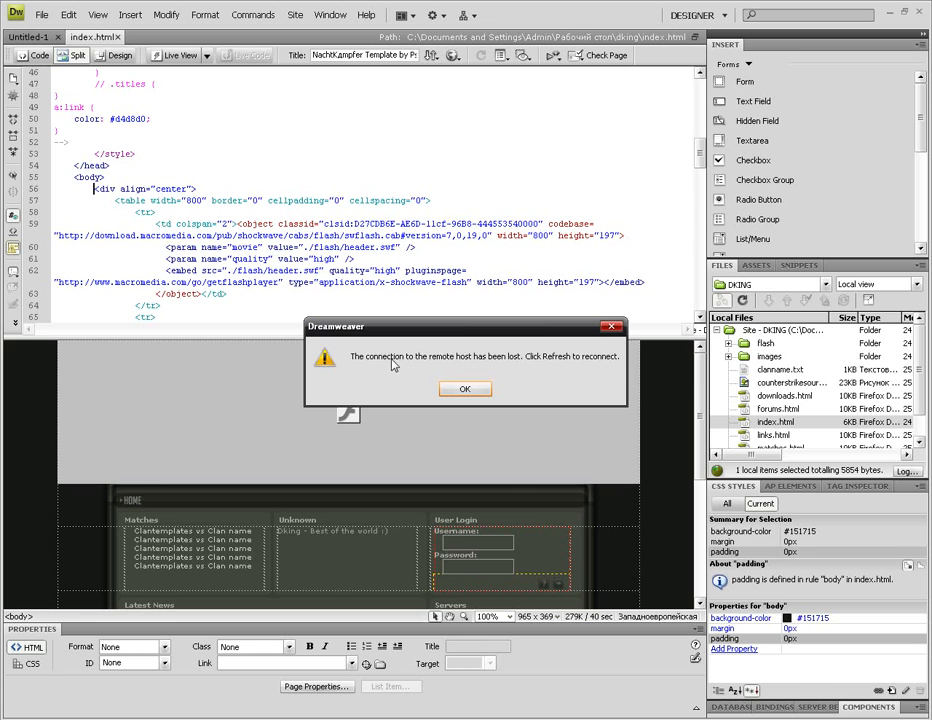
{"action": "left_click", "coordinate": [470, 392]}
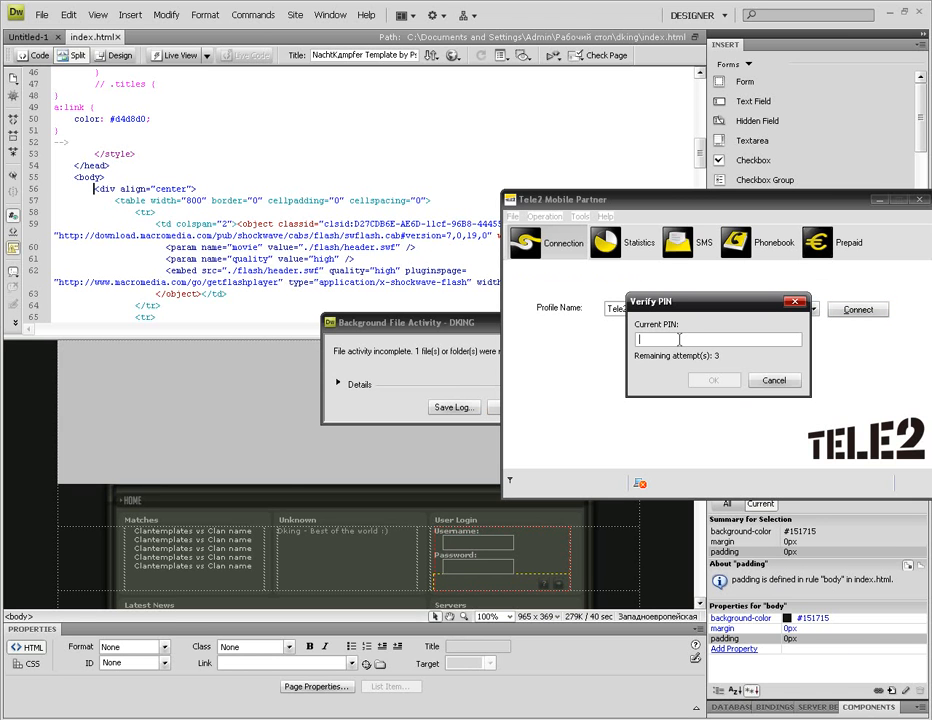
Step: Enter the SIM PIN in Tele2 Mobile Partner and move the file activity report aside
{"action": "type", "text": "••"}
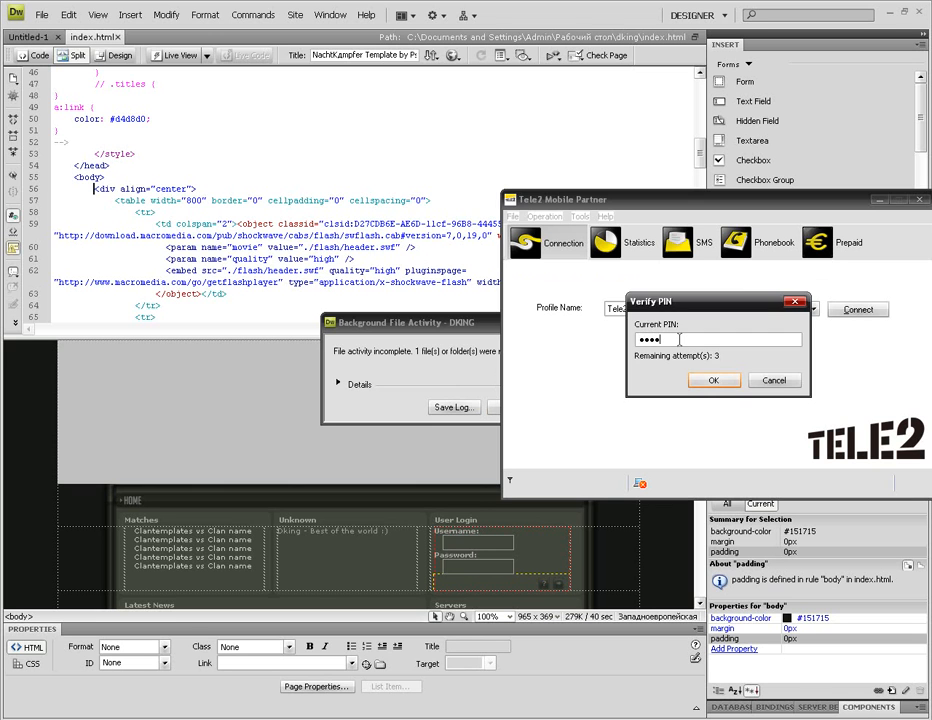
{"action": "key", "text": "Return"}
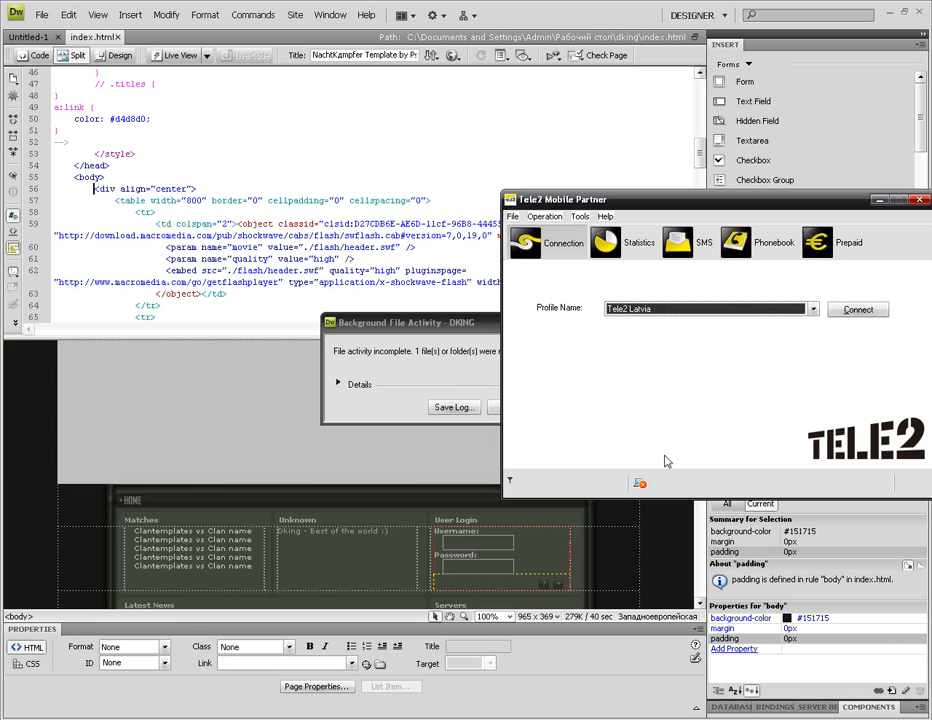
{"action": "left_click_drag", "start_coordinate": [460, 327], "coordinate": [303, 327]}
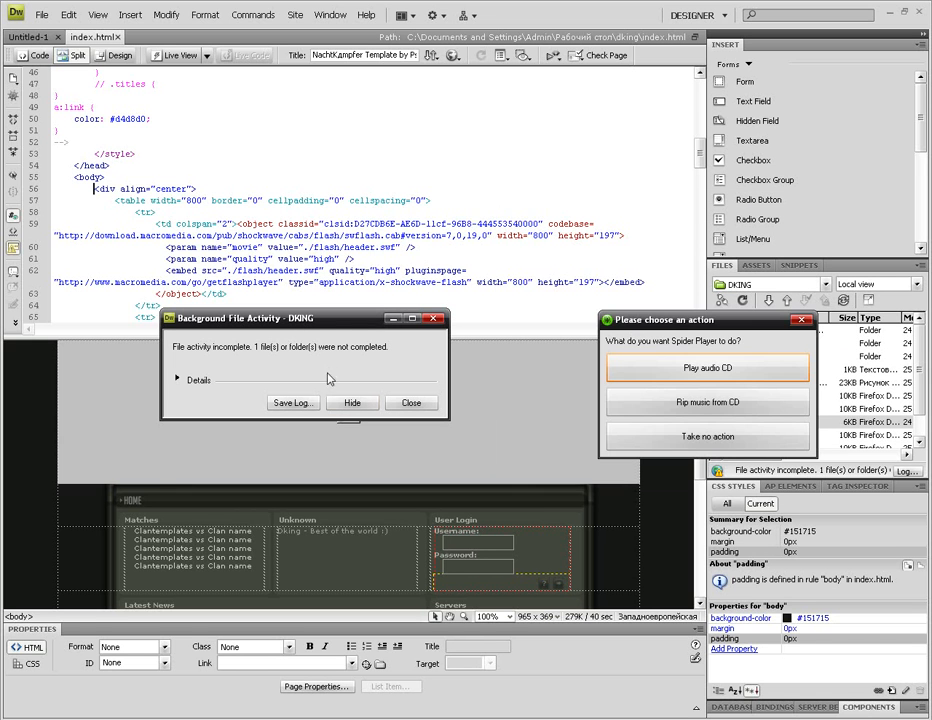
Step: Dismiss the audio CD prompt and review index.html's code, including the Flash header and table cells
{"action": "left_click", "coordinate": [802, 321]}
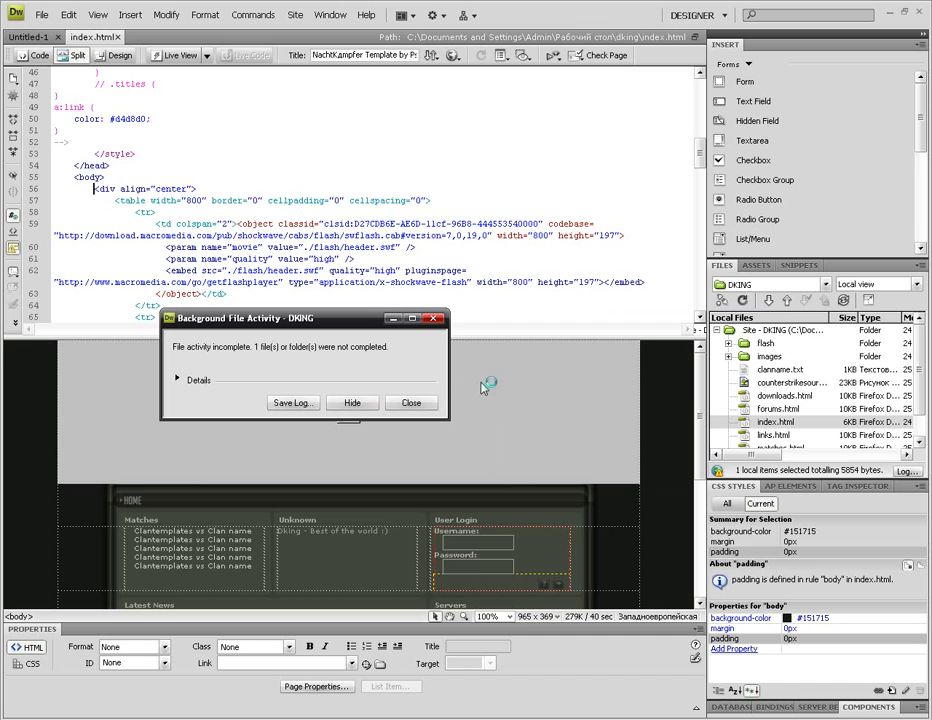
{"action": "left_click", "coordinate": [288, 247]}
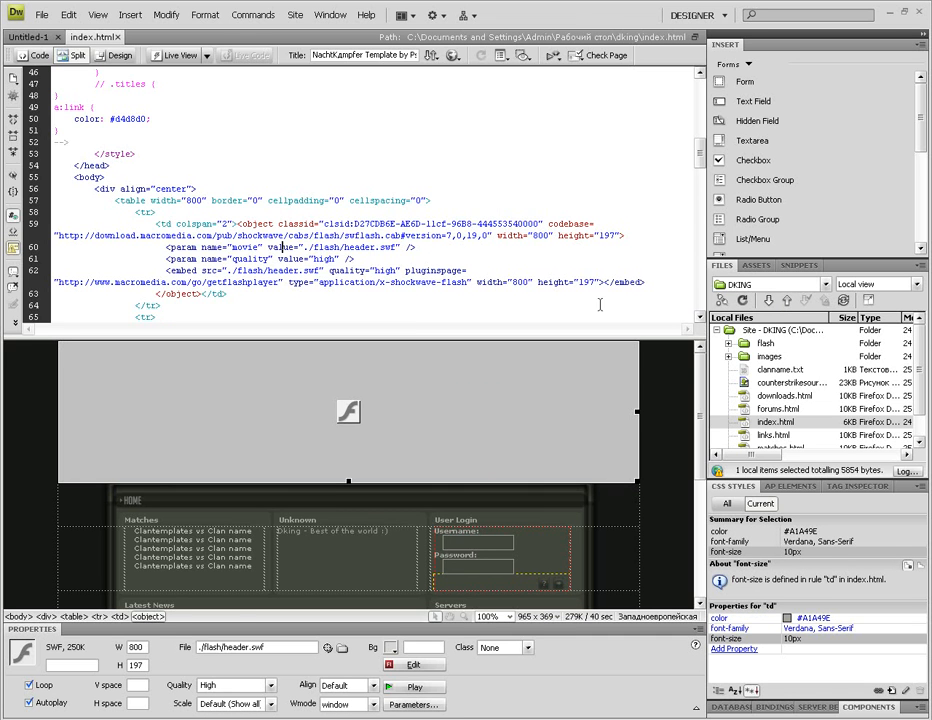
{"action": "left_click", "coordinate": [775, 330]}
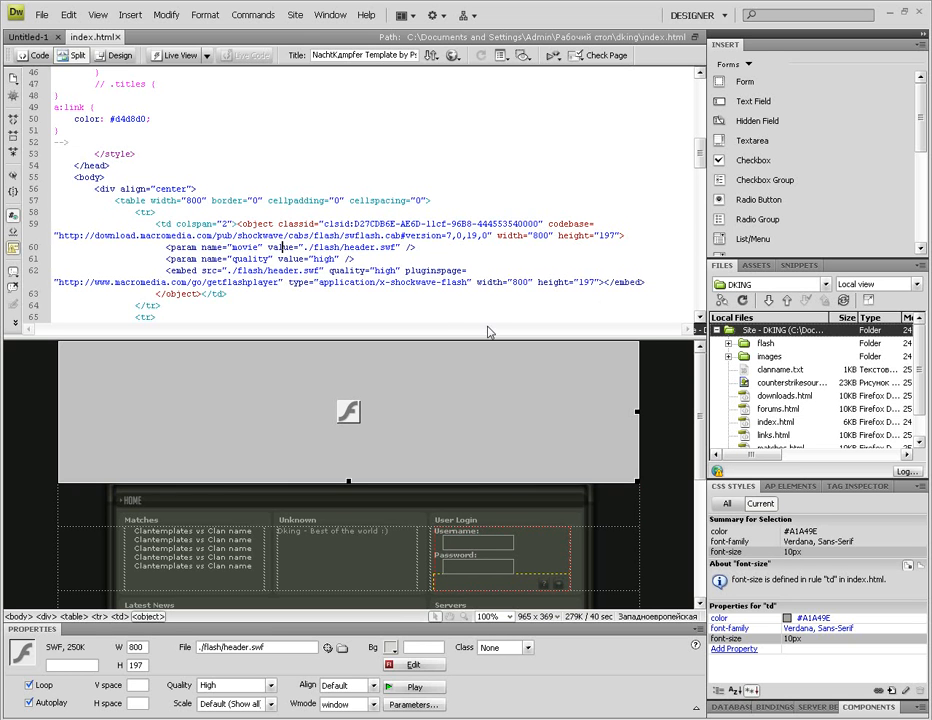
{"action": "left_click", "coordinate": [312, 296]}
{"action": "scroll", "coordinate": [300, 310], "scroll_direction": "down", "scroll_amount": 4}
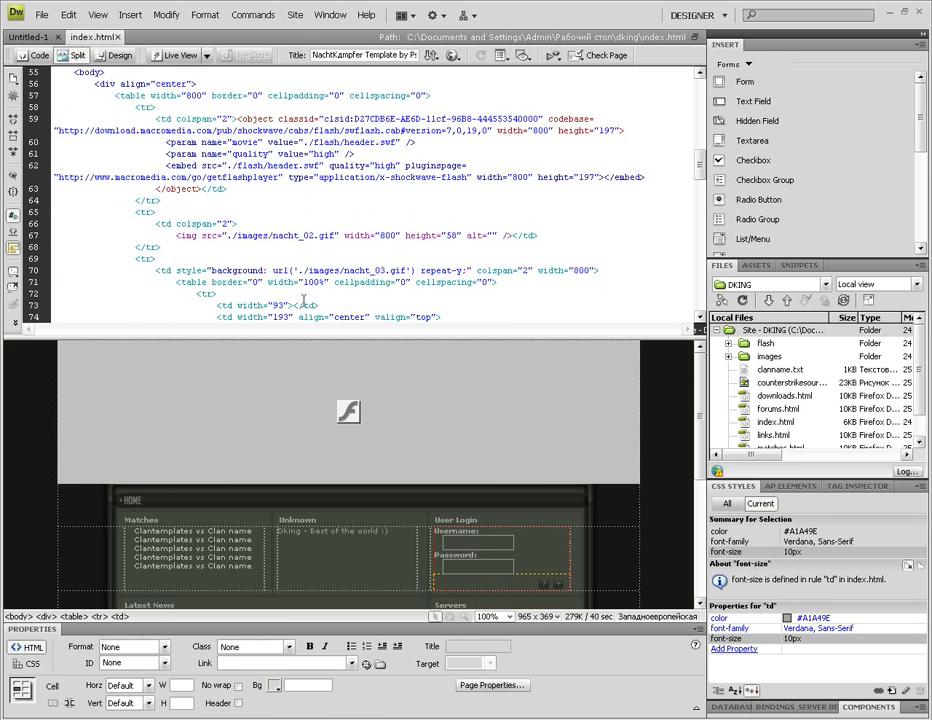
{"action": "scroll", "coordinate": [299, 320], "scroll_direction": "up", "scroll_amount": 5}
{"action": "scroll", "coordinate": [291, 277], "scroll_direction": "up", "scroll_amount": 14}
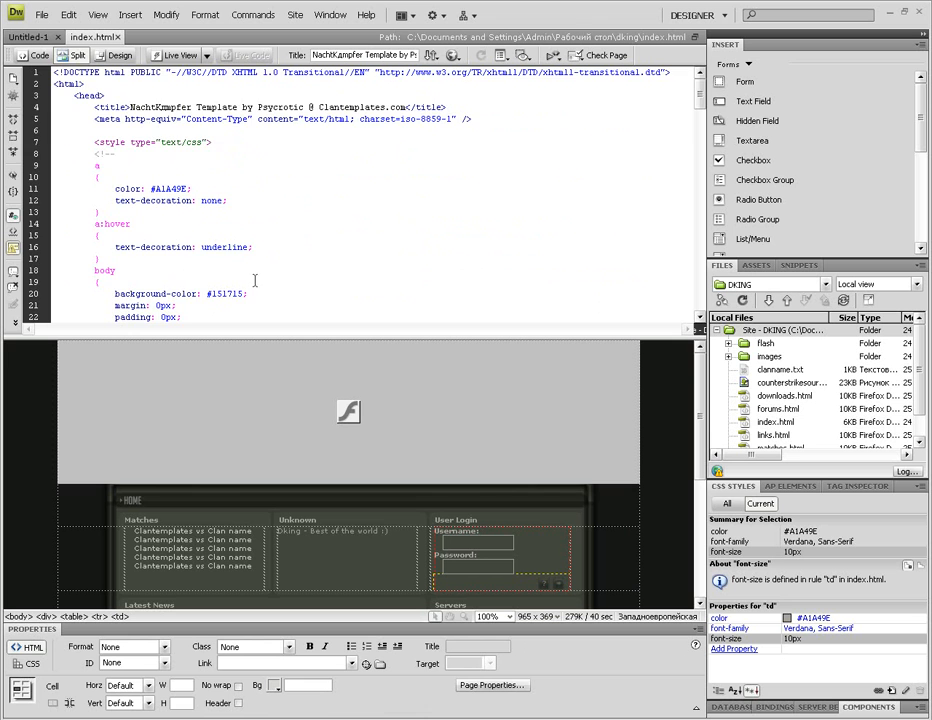
{"action": "scroll", "coordinate": [253, 281], "scroll_direction": "down", "scroll_amount": 20}
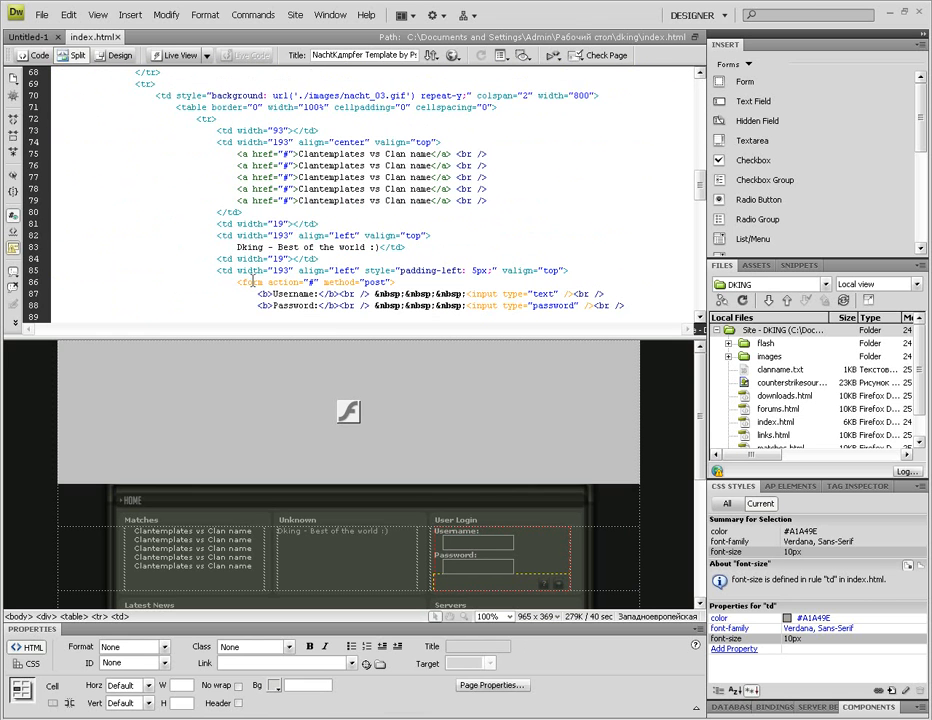